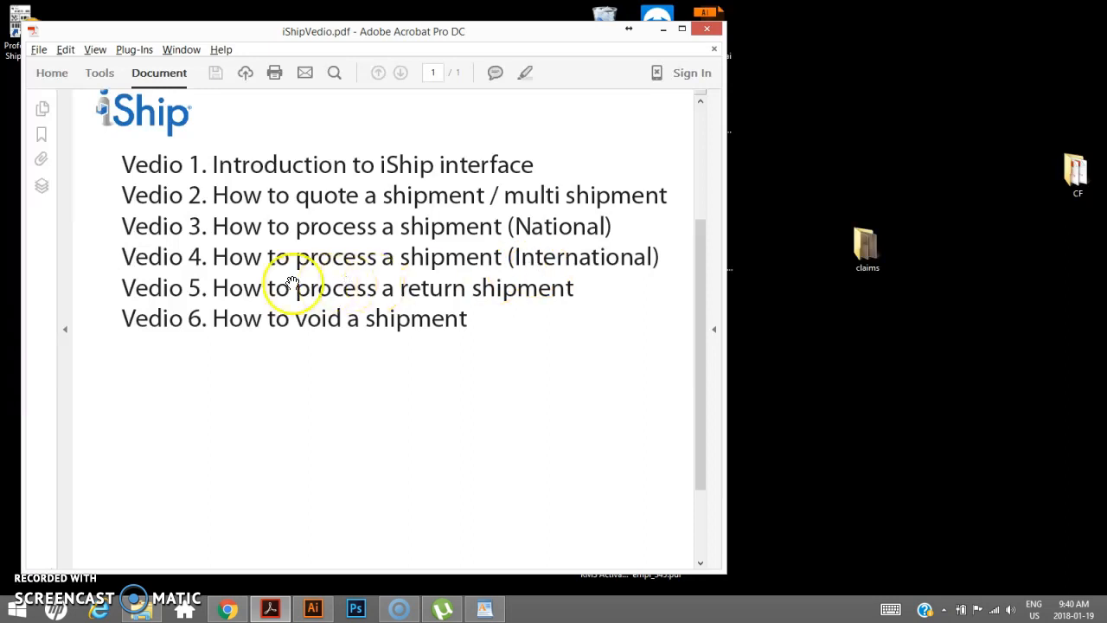
# - Minimize the PDF viewer and launch Professional Shipping Station from the desktop shortcut
pyautogui.click(663, 29)
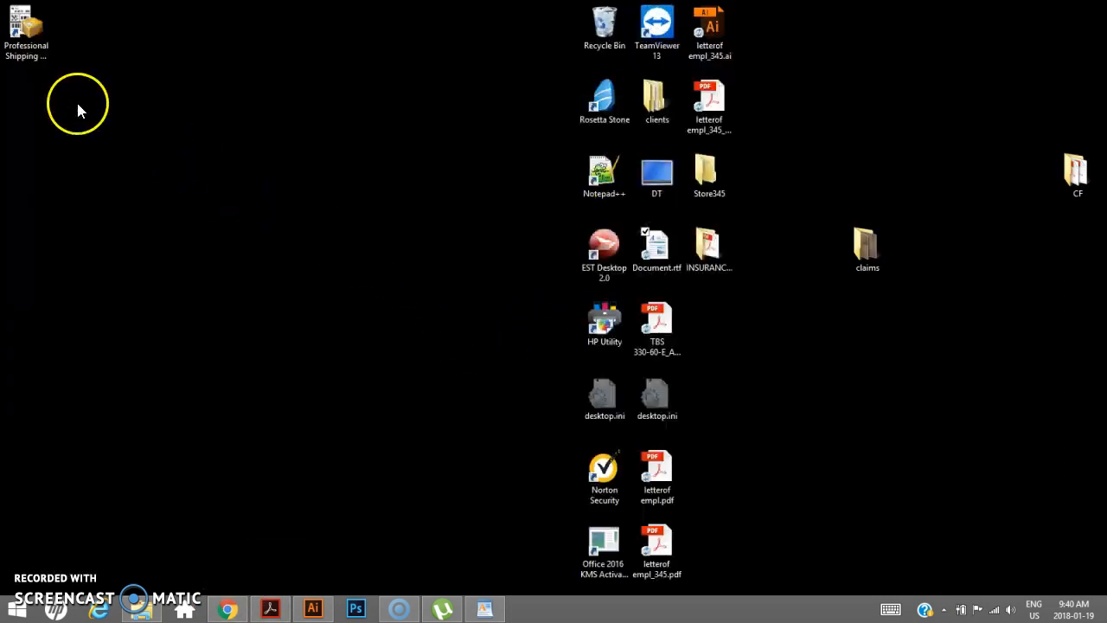
pyautogui.click(27, 28)
pyautogui.doubleClick(26, 28)
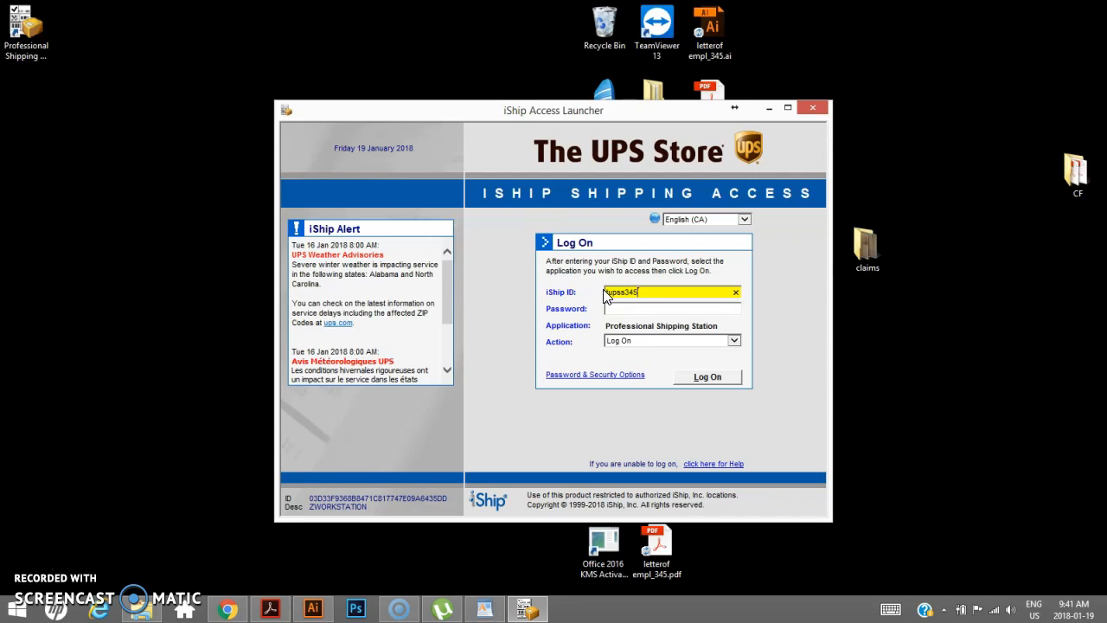
# - Enter the account password and log on to iShip
pyautogui.press('Tab')
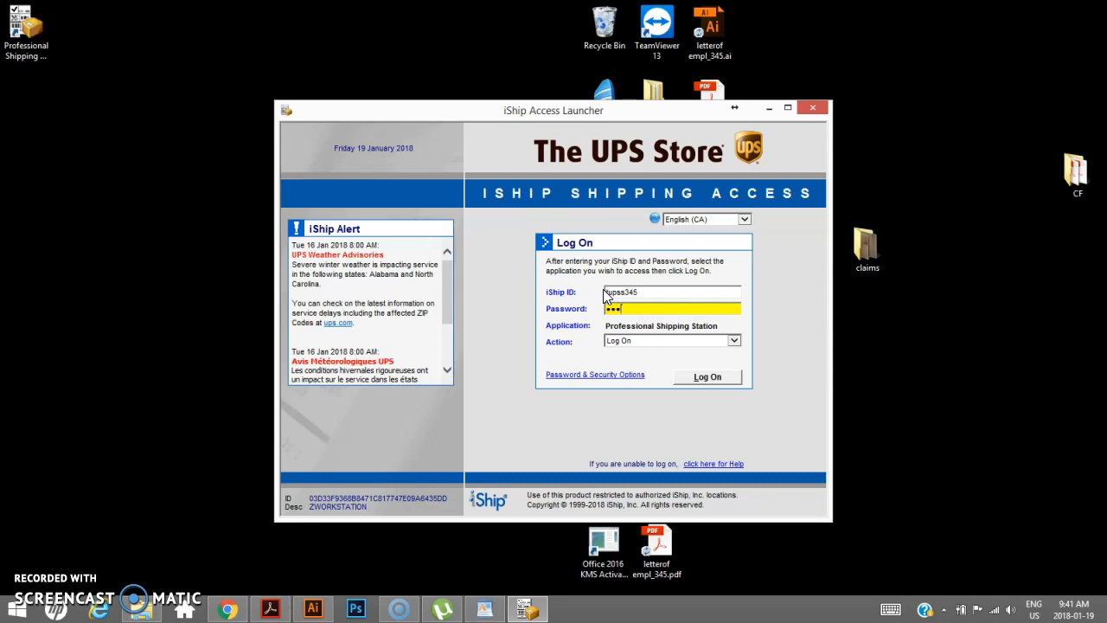
pyautogui.press('Return')
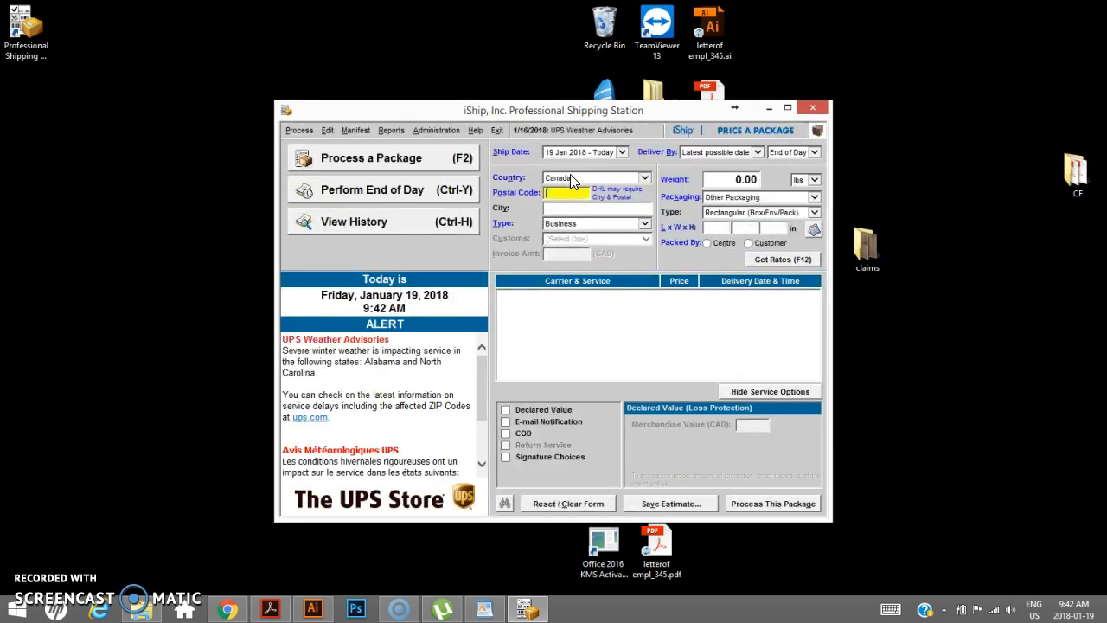
# - Maximize the Professional Shipping Station window
pyautogui.click(787, 108)
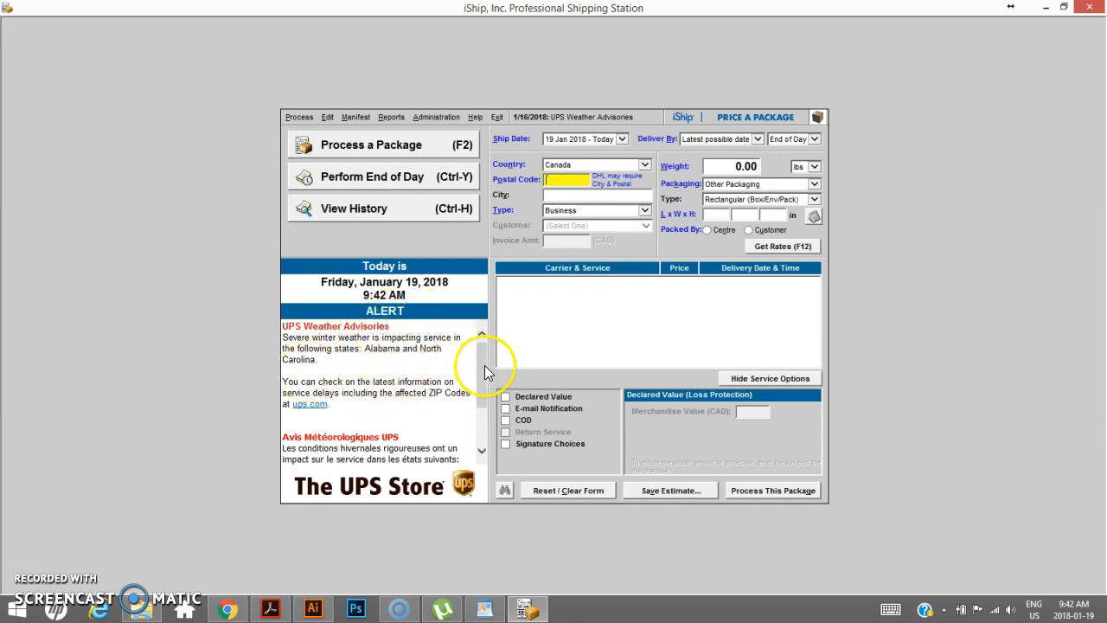
pyautogui.moveTo(483, 358)
pyautogui.mouseDown()
pyautogui.moveTo(482, 418)
pyautogui.moveTo(481, 364)
pyautogui.mouseUp()
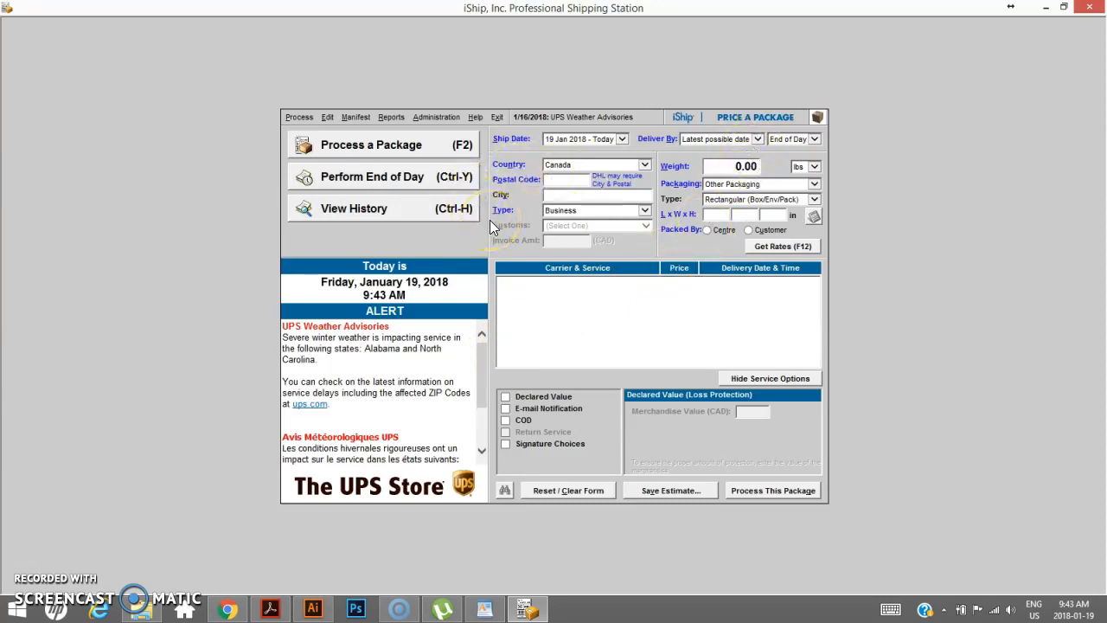
# - Set the destination country to United States and the zip code to 10001
pyautogui.click(566, 165)
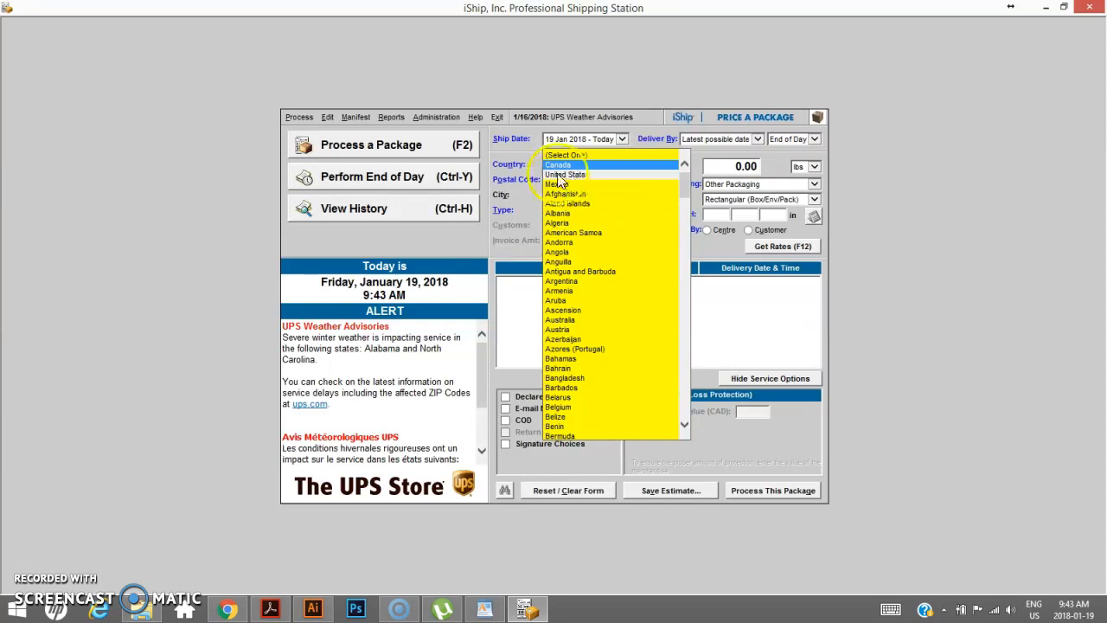
pyautogui.click(555, 178)
pyautogui.click(565, 185)
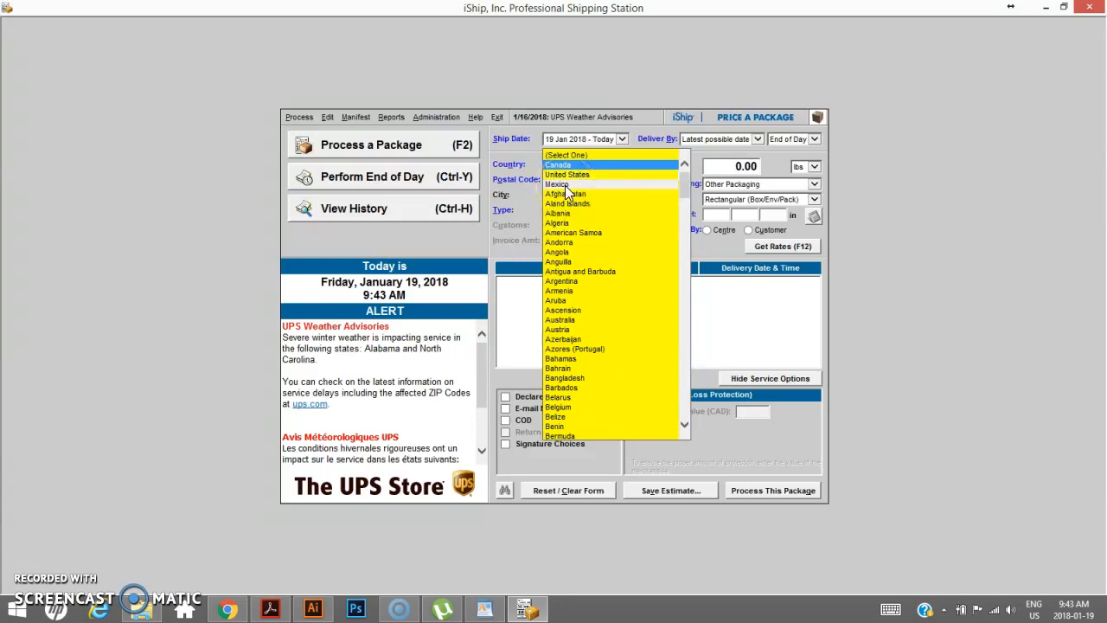
pyautogui.click(563, 185)
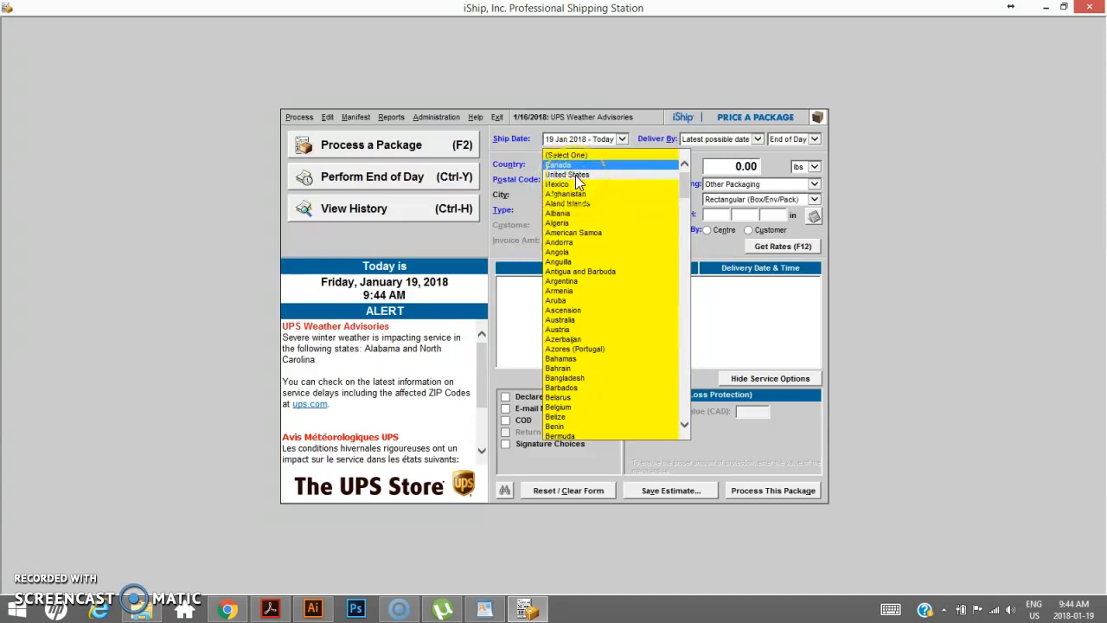
pyautogui.click(562, 185)
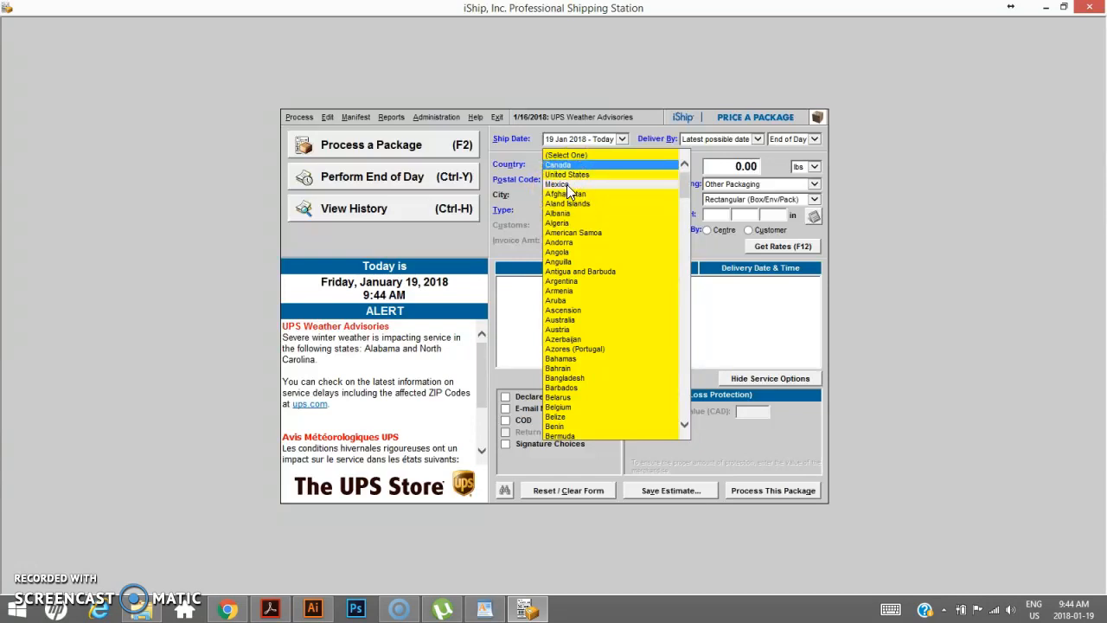
pyautogui.click(566, 175)
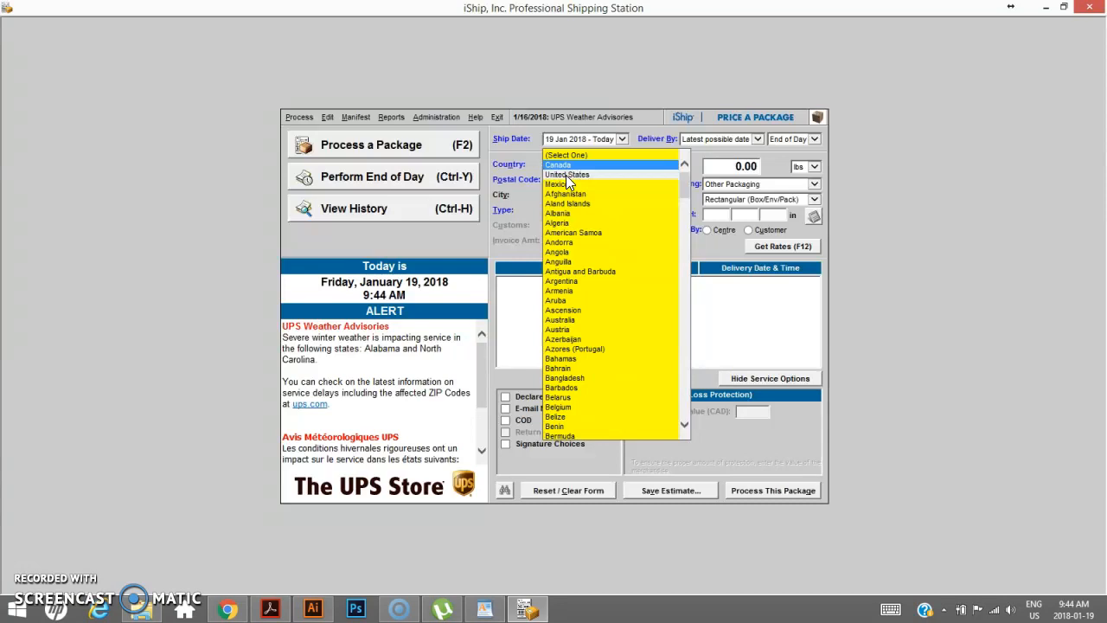
pyautogui.click(566, 174)
pyautogui.click(571, 179)
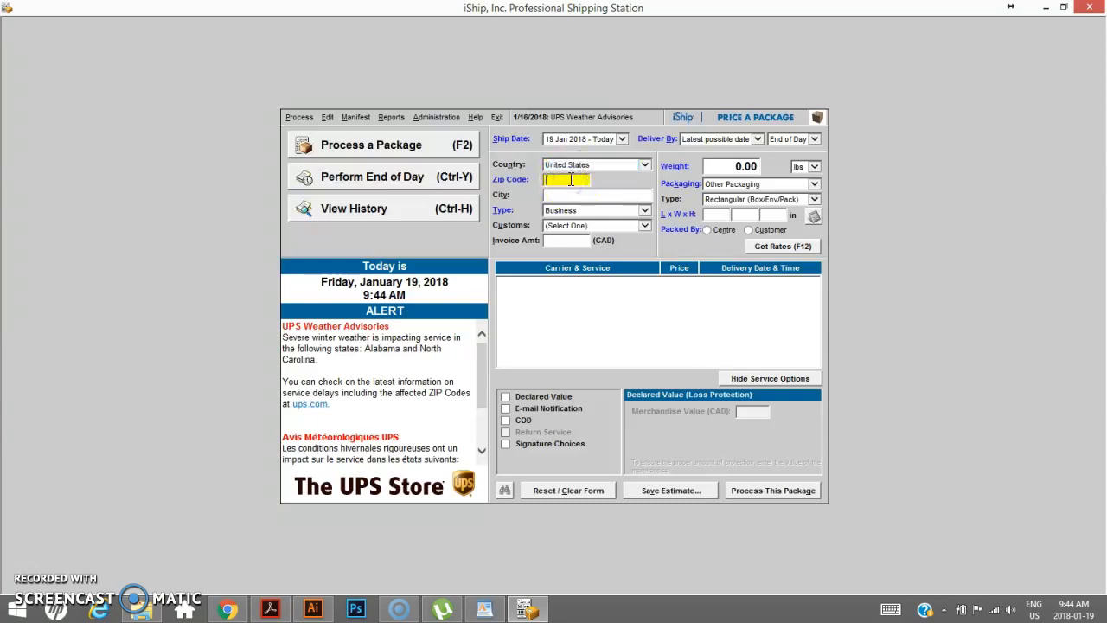
pyautogui.write('10001')
pyautogui.press('Tab')
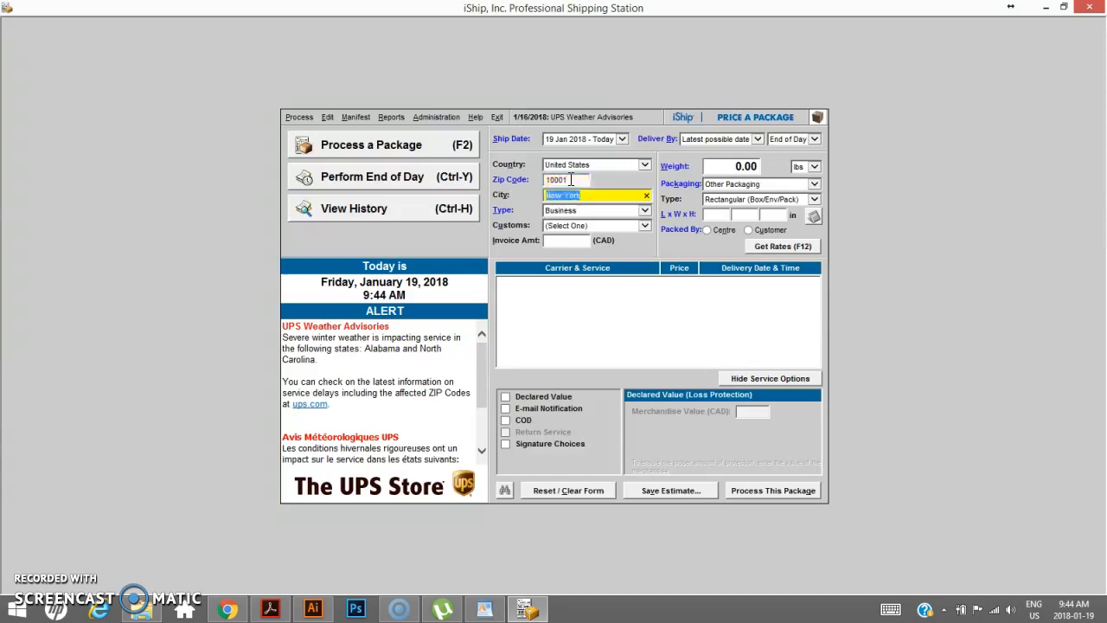
# - Set customs to Non-Docs and the invoice amount to 200 CAD
pyautogui.click(575, 224)
pyautogui.click(579, 226)
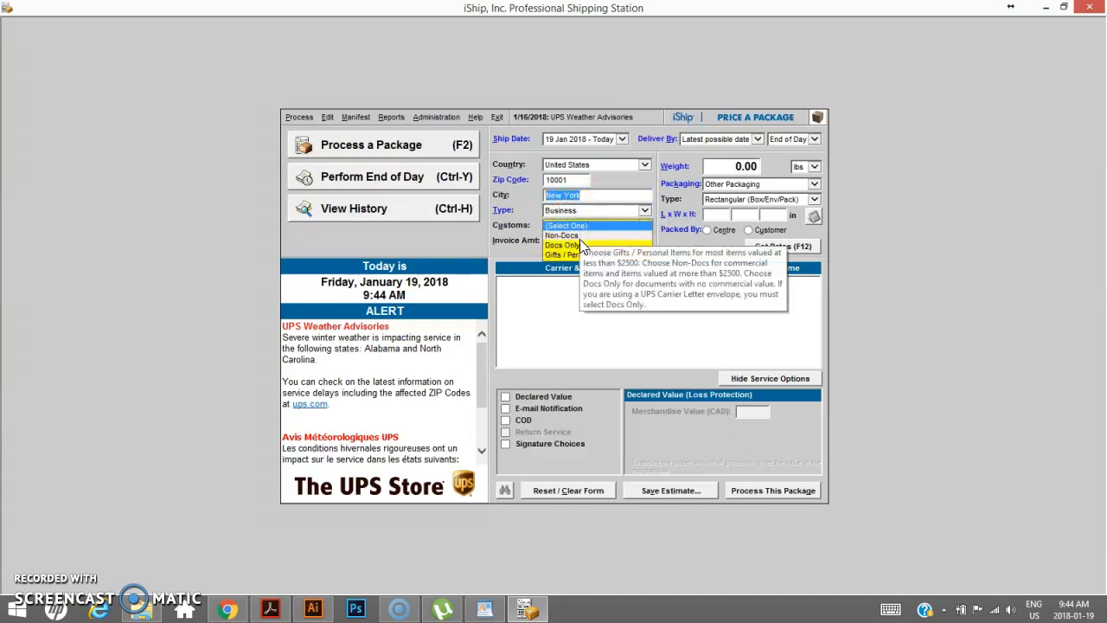
pyautogui.click(571, 237)
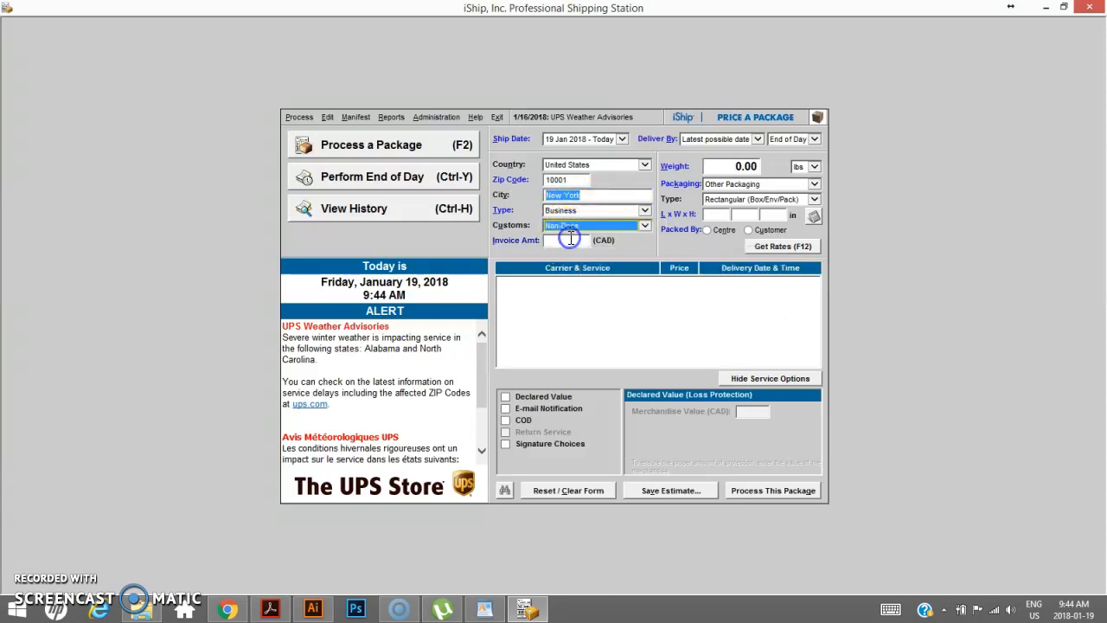
pyautogui.click(571, 239)
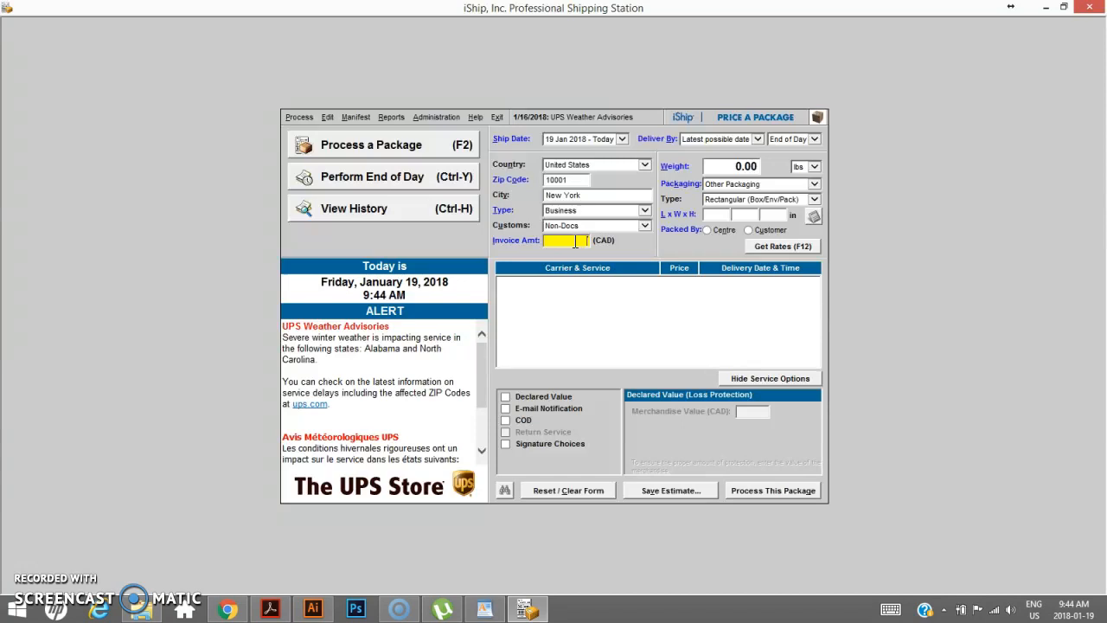
pyautogui.write('200')
# - Enter a weight of 6 lbs and package dimensions of 12 x 10 x 10 inches
pyautogui.press('Tab')
pyautogui.write('6')
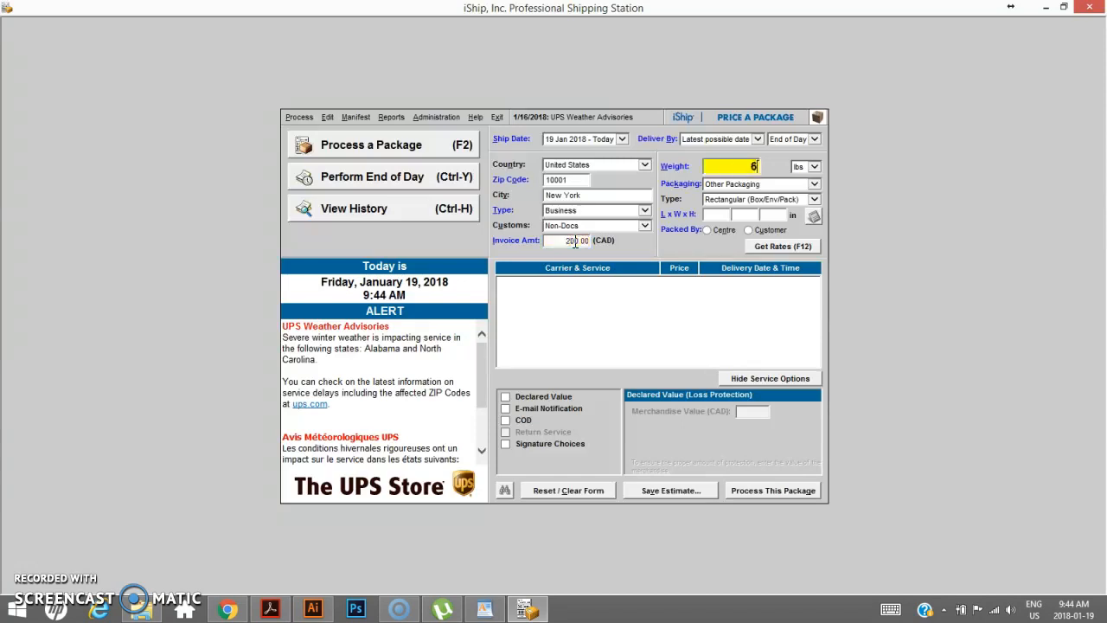
pyautogui.press('Tab')
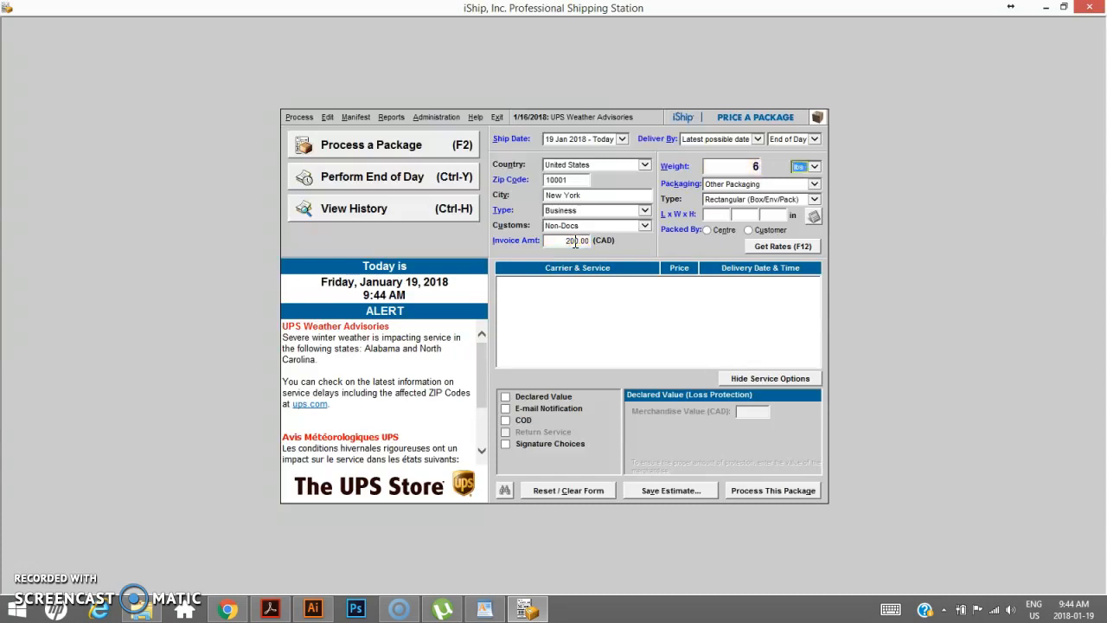
pyautogui.press('Tab')
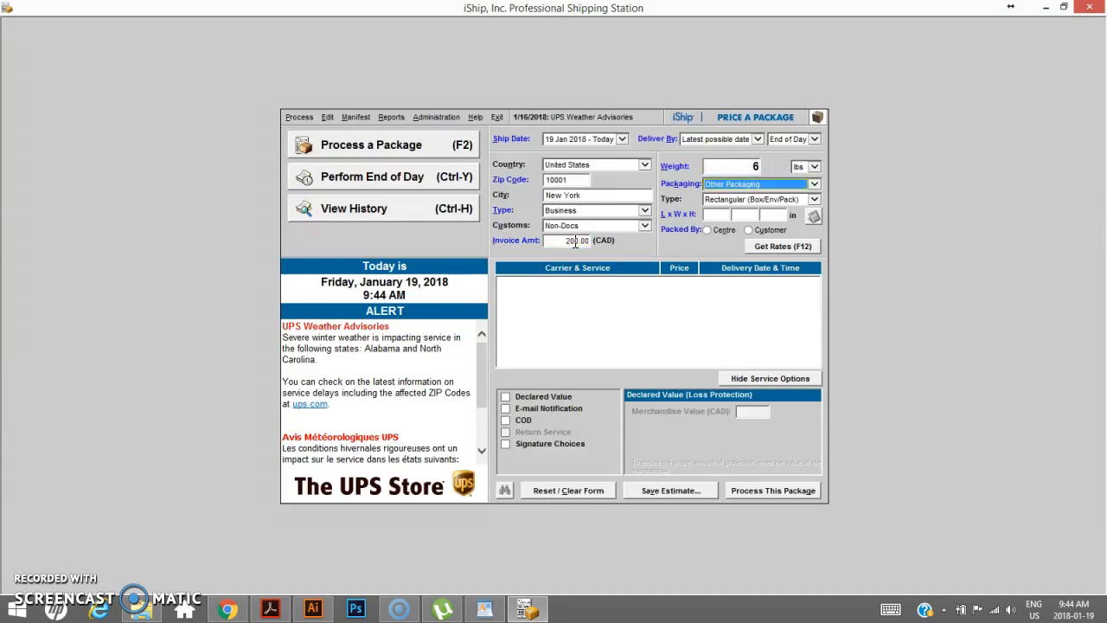
pyautogui.press('Tab')
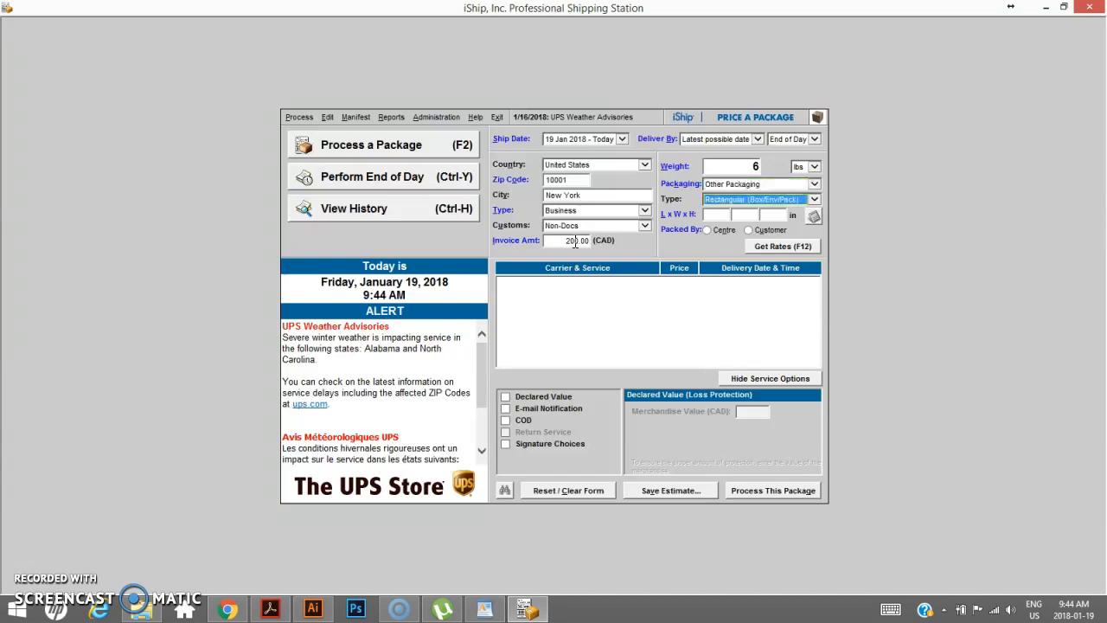
pyautogui.press('Tab')
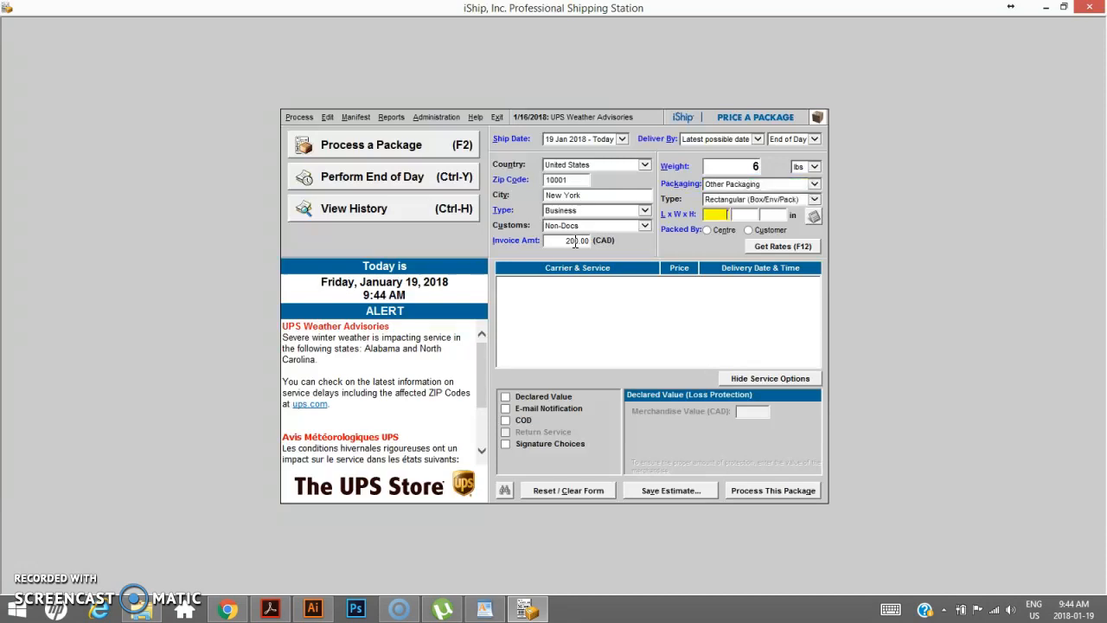
pyautogui.write('12')
pyautogui.press('Tab')
pyautogui.write('10')
pyautogui.press('Tab')
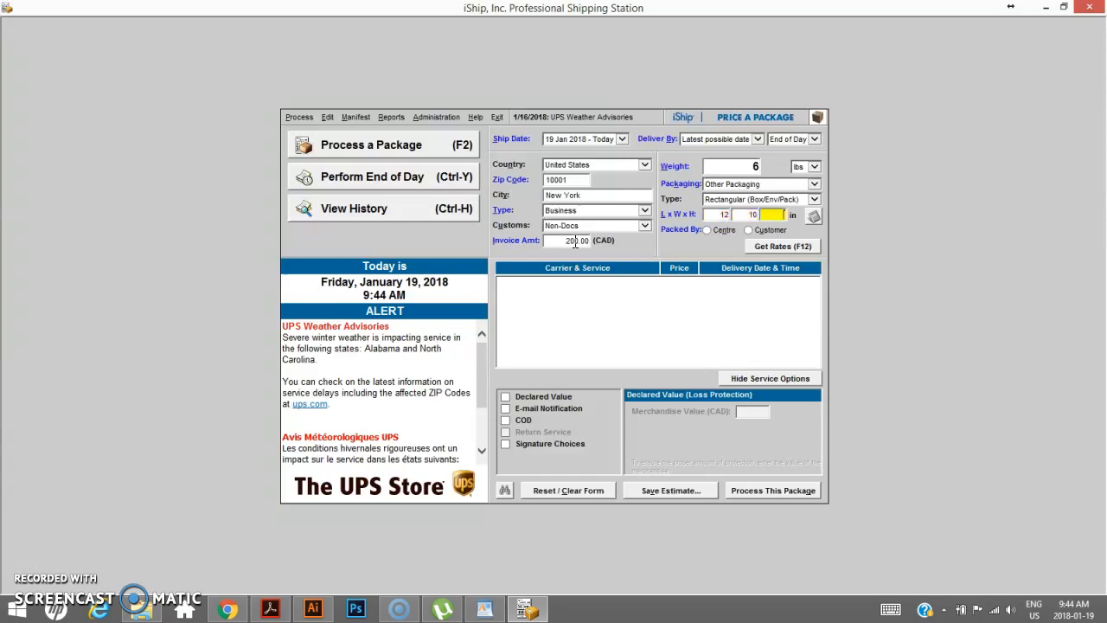
pyautogui.write('10')
# - Set Packed By to Centre and get the shipping rates
pyautogui.click(705, 231)
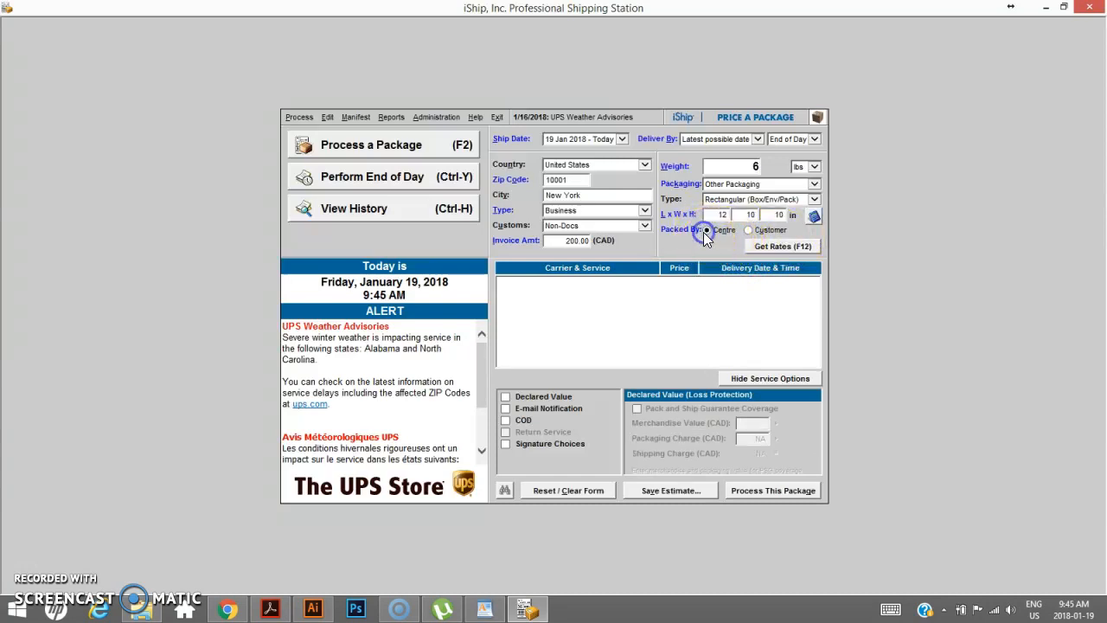
pyautogui.click(774, 248)
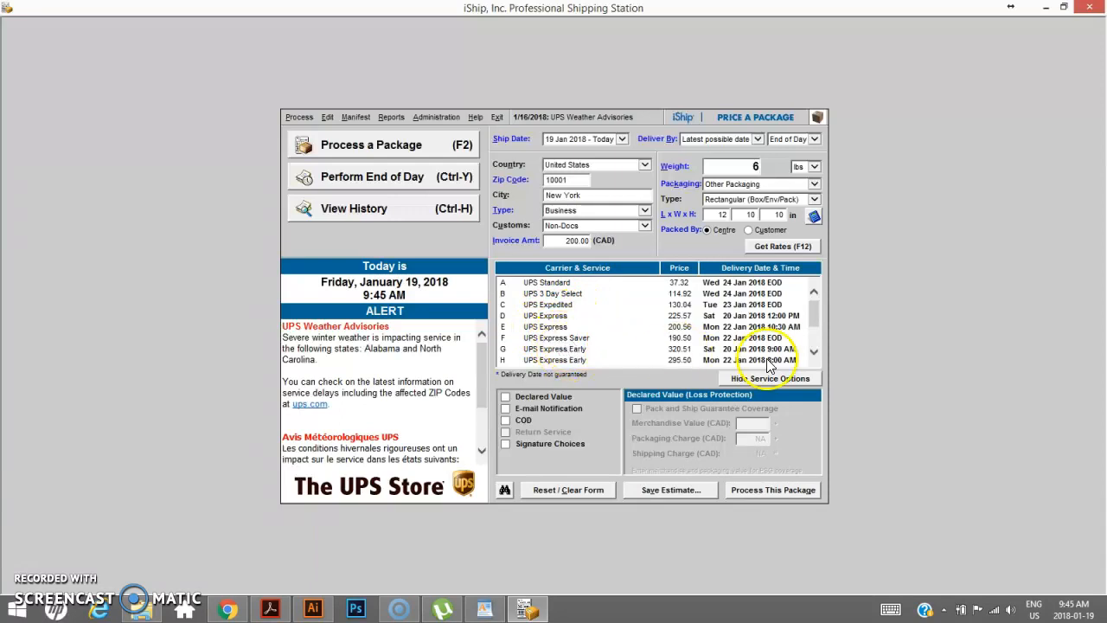
# - Scroll through the carrier and service list to compare prices and delivery dates
pyautogui.moveTo(813, 309); pyautogui.dragTo(814, 326)
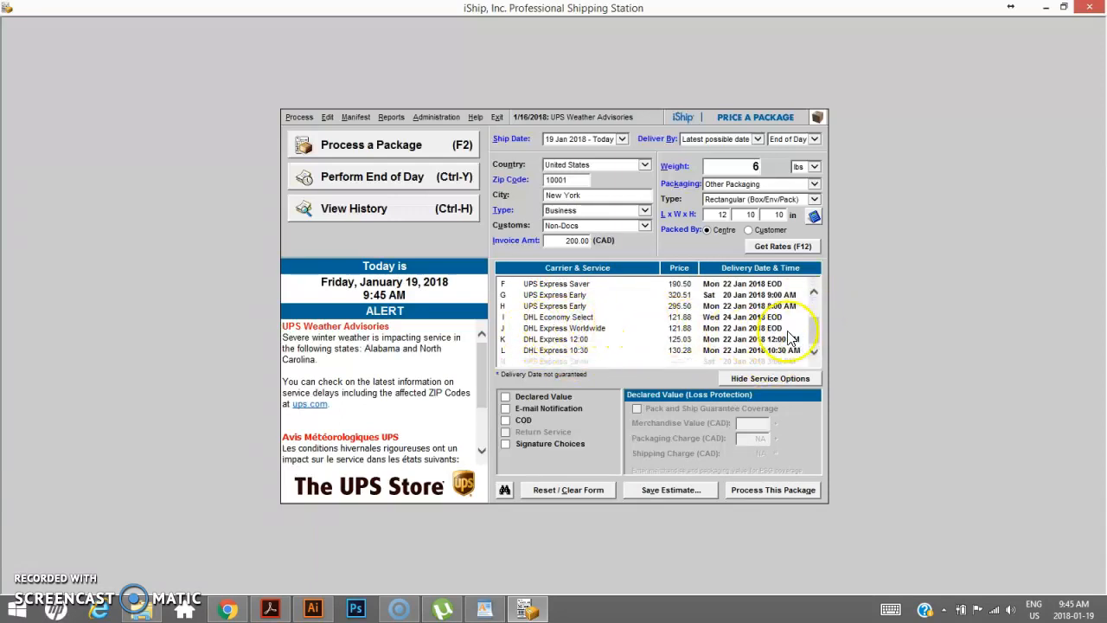
pyautogui.moveTo(813, 334)
pyautogui.mouseDown()
pyautogui.moveTo(816, 309)
pyautogui.moveTo(593, 296)
pyautogui.moveTo(585, 285)
pyautogui.moveTo(860, 289)
pyautogui.moveTo(818, 276)
pyautogui.moveTo(815, 334)
pyautogui.mouseUp()
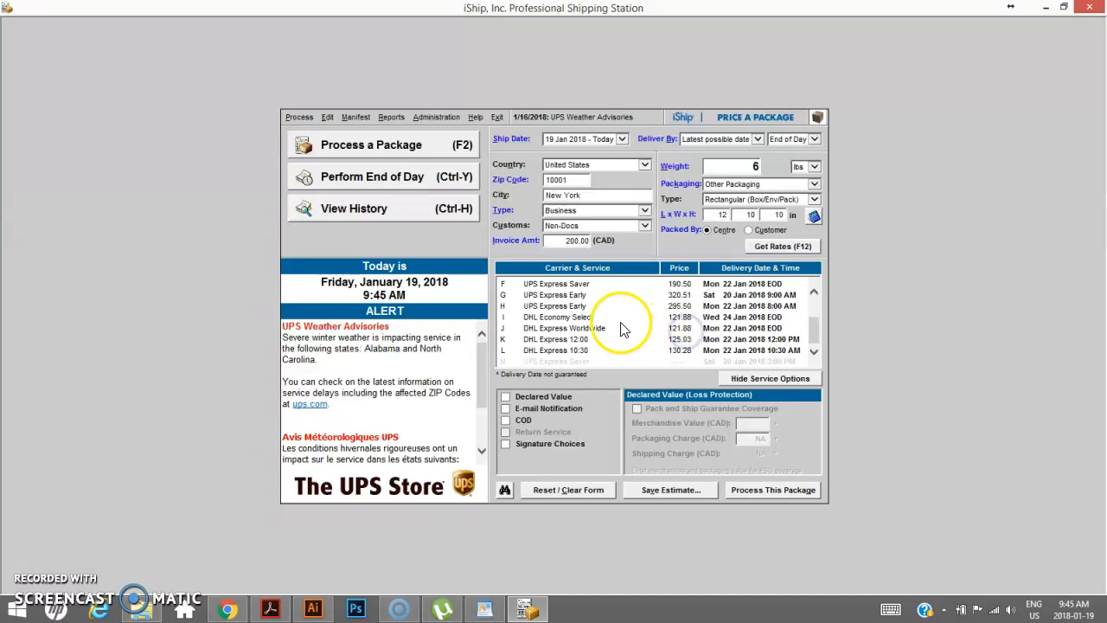
pyautogui.click(597, 328)
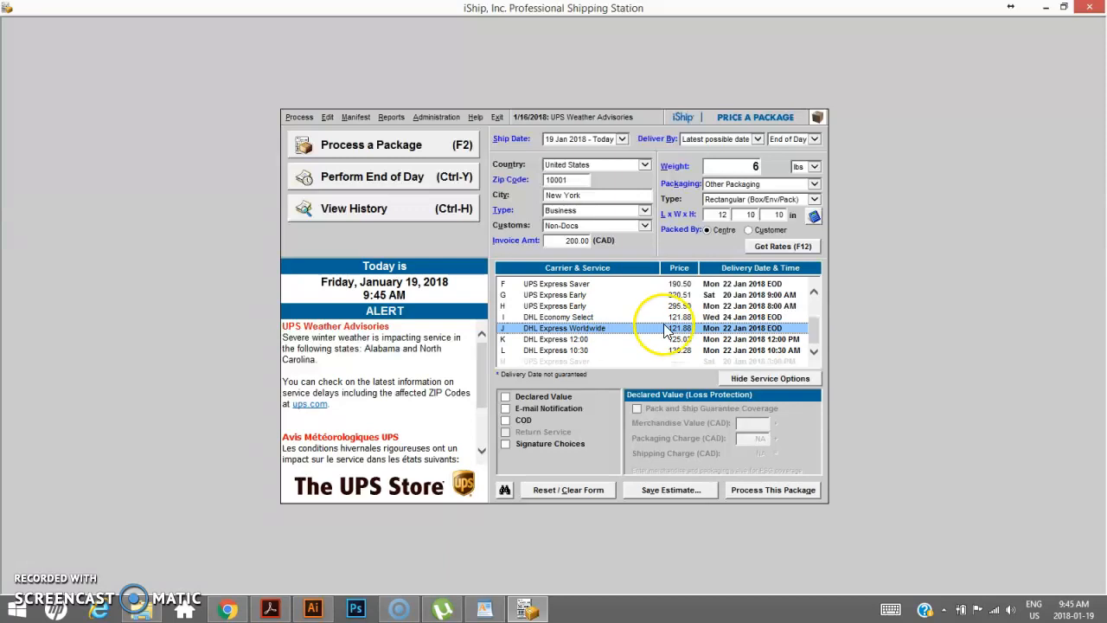
pyautogui.click(813, 328)
pyautogui.moveTo(814, 327); pyautogui.dragTo(813, 311)
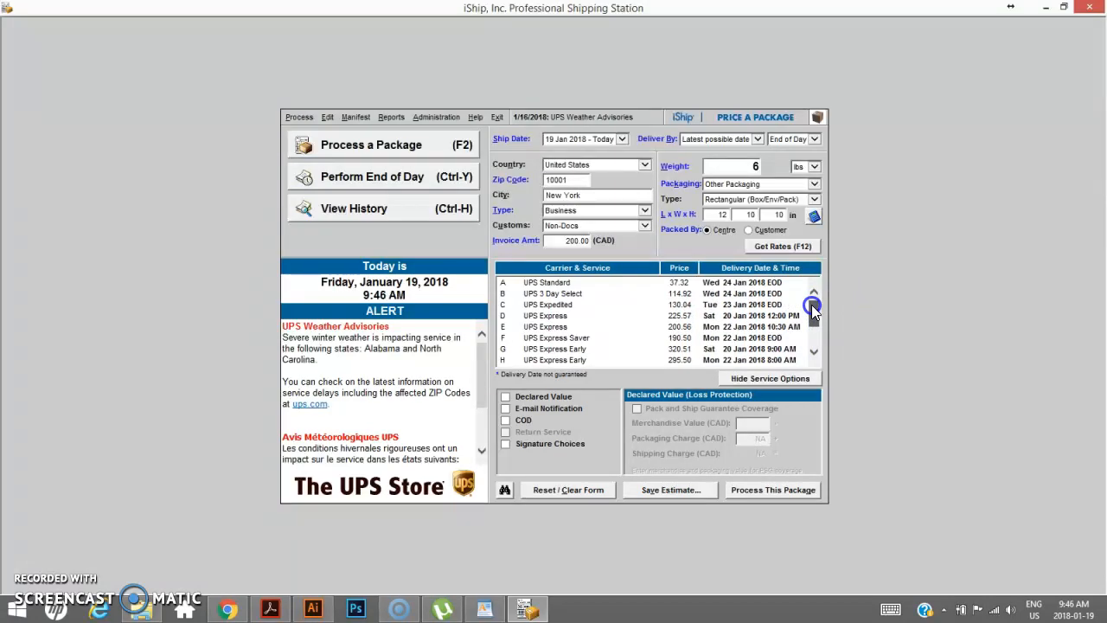
pyautogui.moveTo(813, 310); pyautogui.dragTo(725, 320)
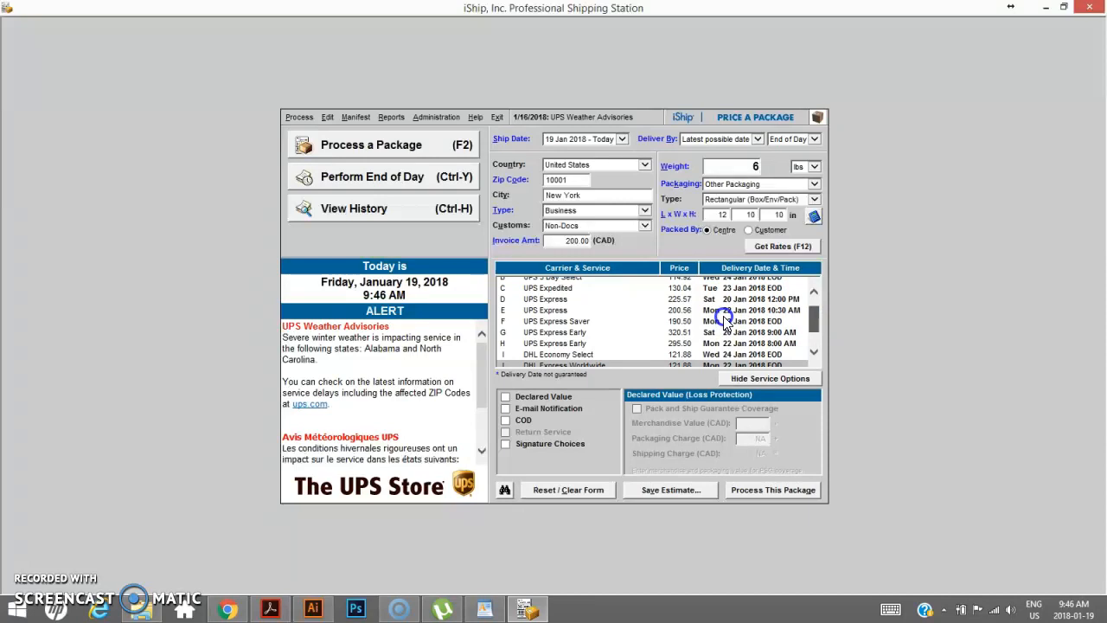
# - Select the UPS Express service from the rate list
pyautogui.click(575, 321)
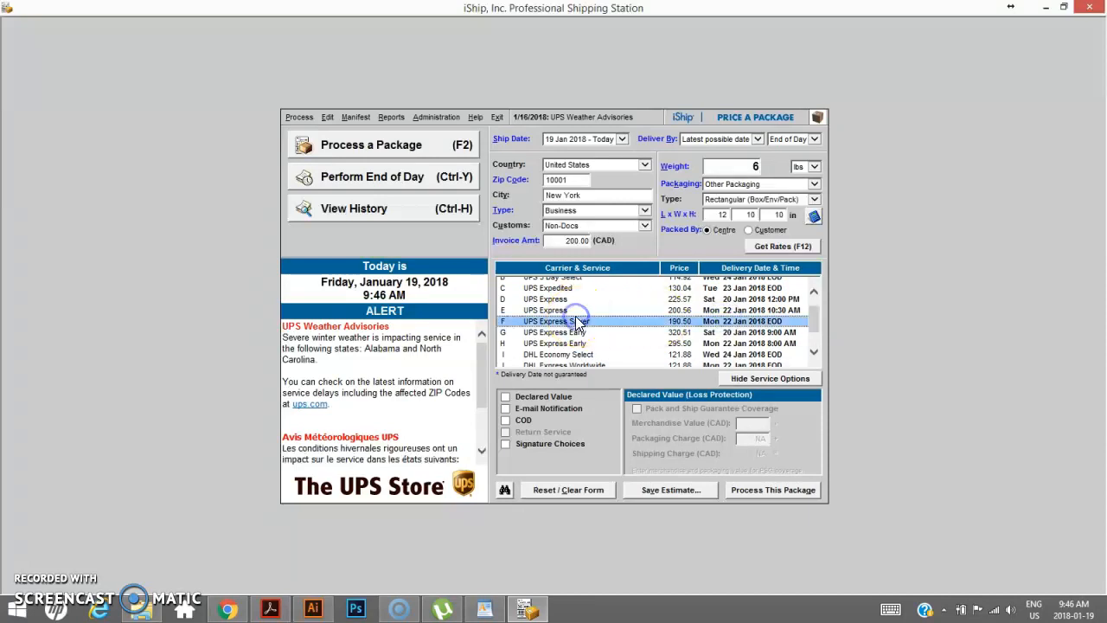
pyautogui.click(554, 310)
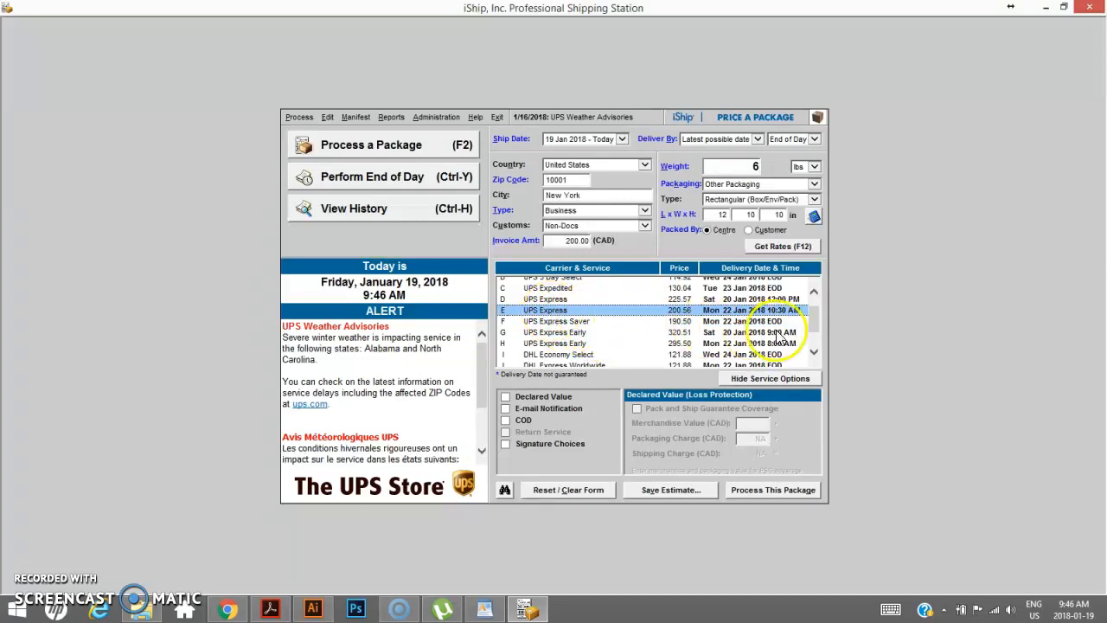
pyautogui.click(816, 322)
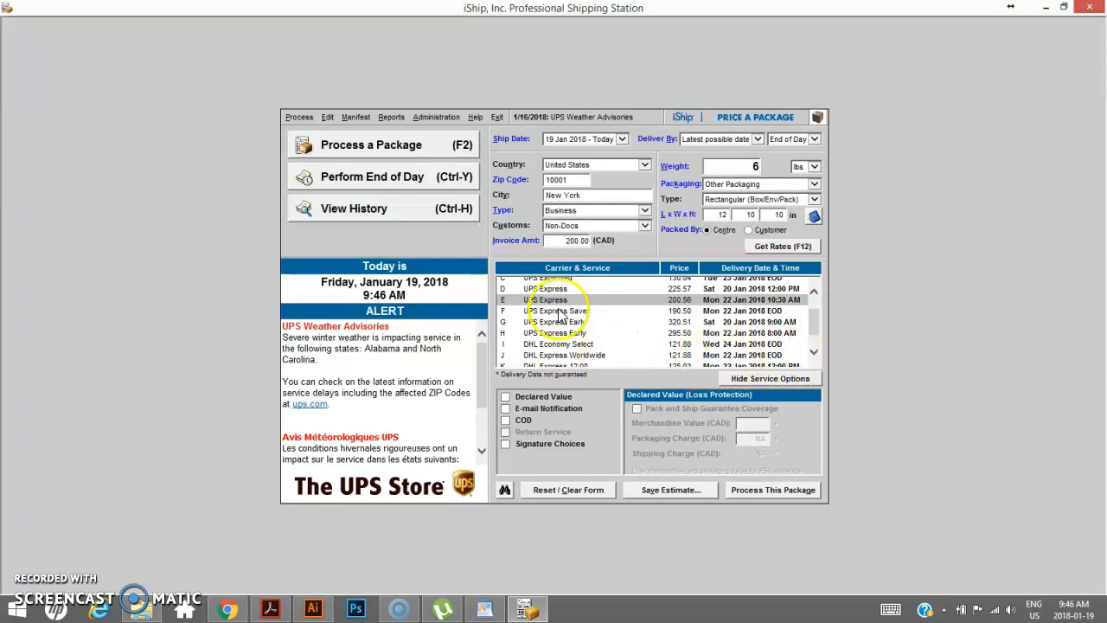
pyautogui.click(813, 329)
pyautogui.moveTo(813, 329); pyautogui.dragTo(815, 296)
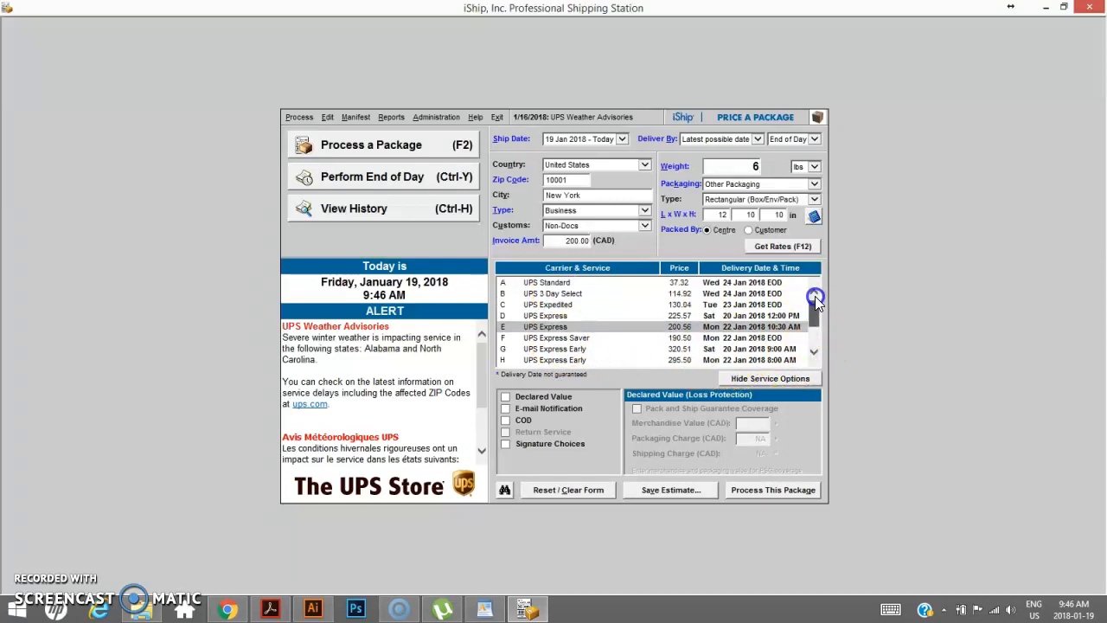
pyautogui.click(562, 327)
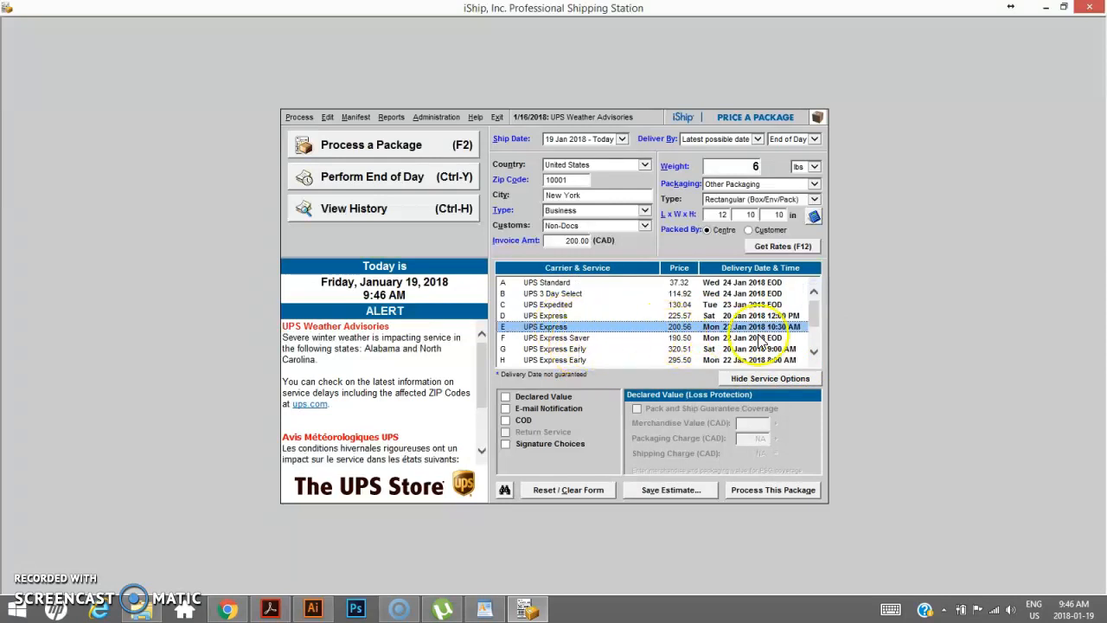
pyautogui.click(814, 292)
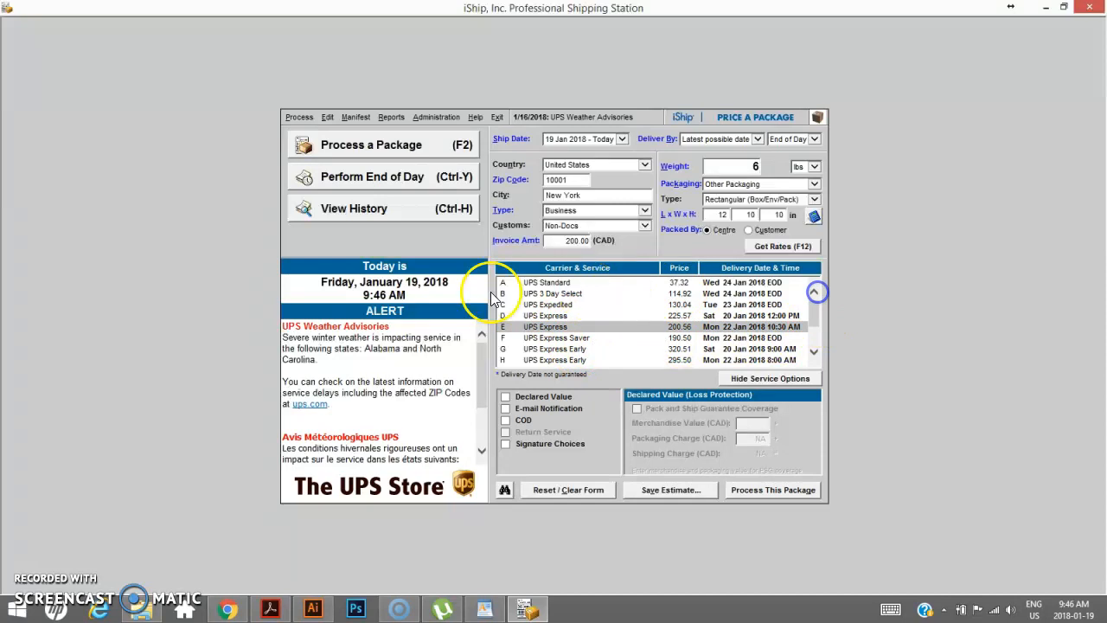
# - Select UPS Standard, declare a merchandise value of 200 CAD and turn on Pack and Ship Guarantee coverage
pyautogui.click(549, 283)
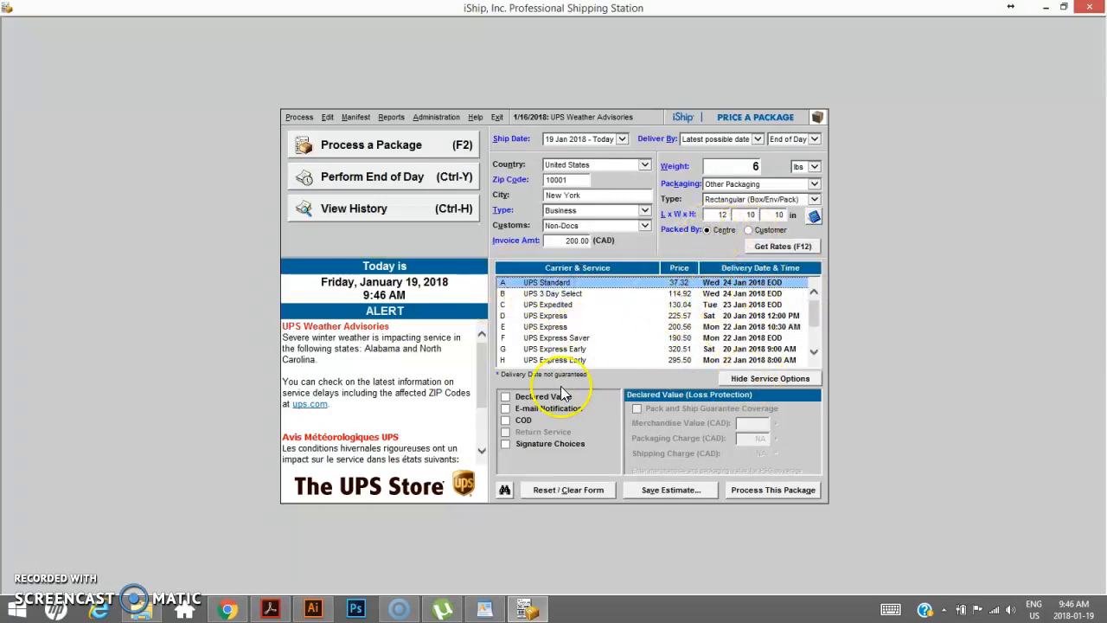
pyautogui.click(506, 397)
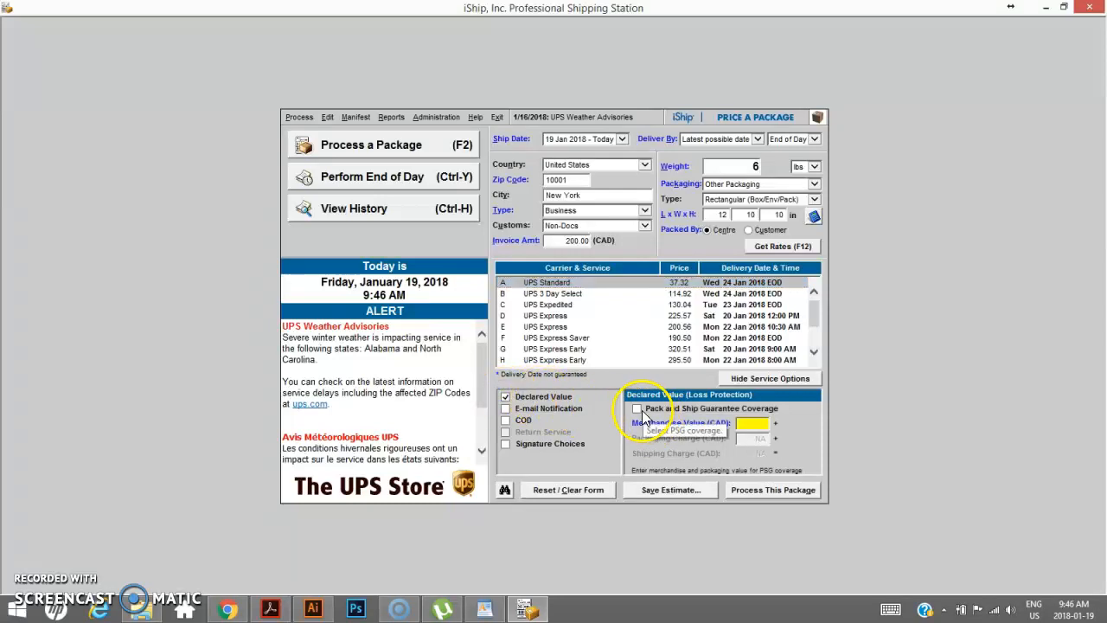
pyautogui.write('200')
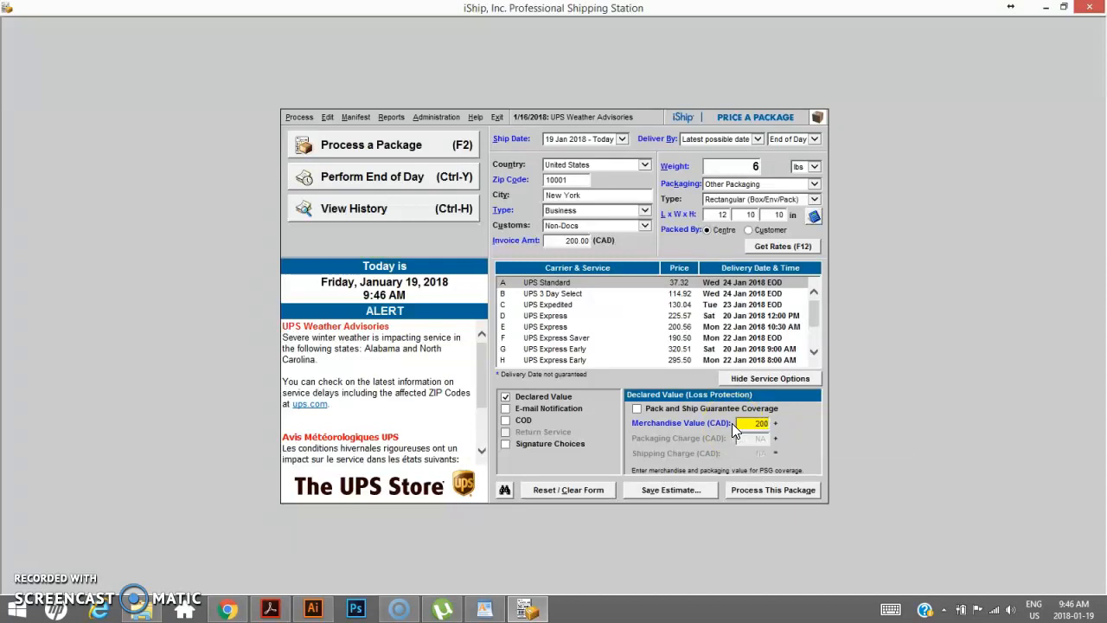
pyautogui.click(638, 409)
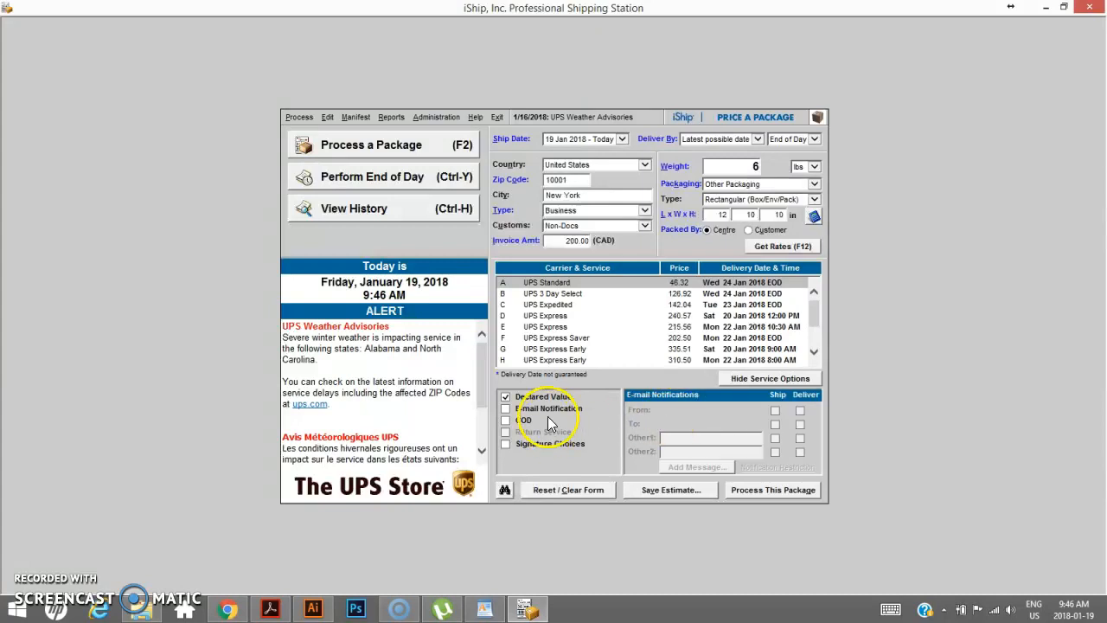
# - Set the packaging charge to 12 CAD in the declared value panel and refresh the rates
pyautogui.click(532, 396)
pyautogui.click(765, 438)
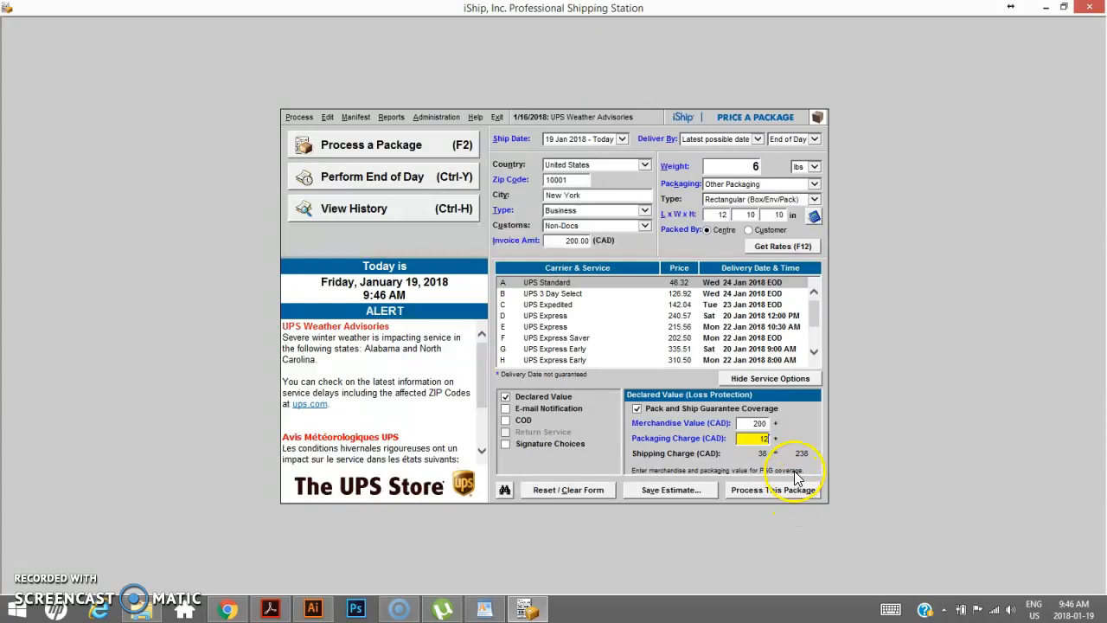
pyautogui.click(792, 246)
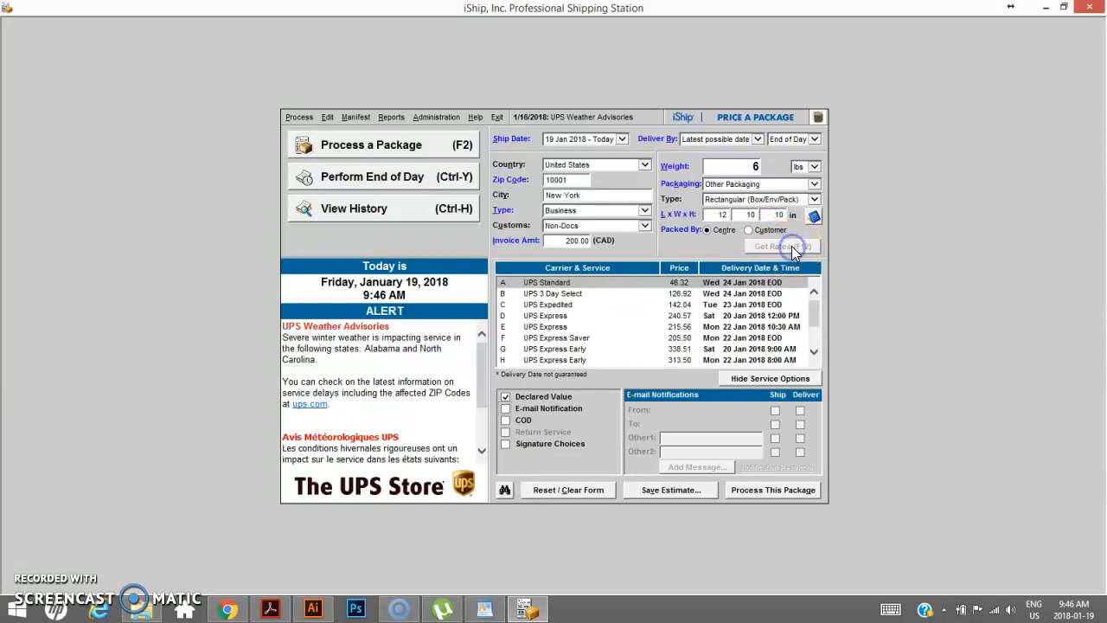
# - Select UPS Standard again and start processing the package
pyautogui.click(594, 282)
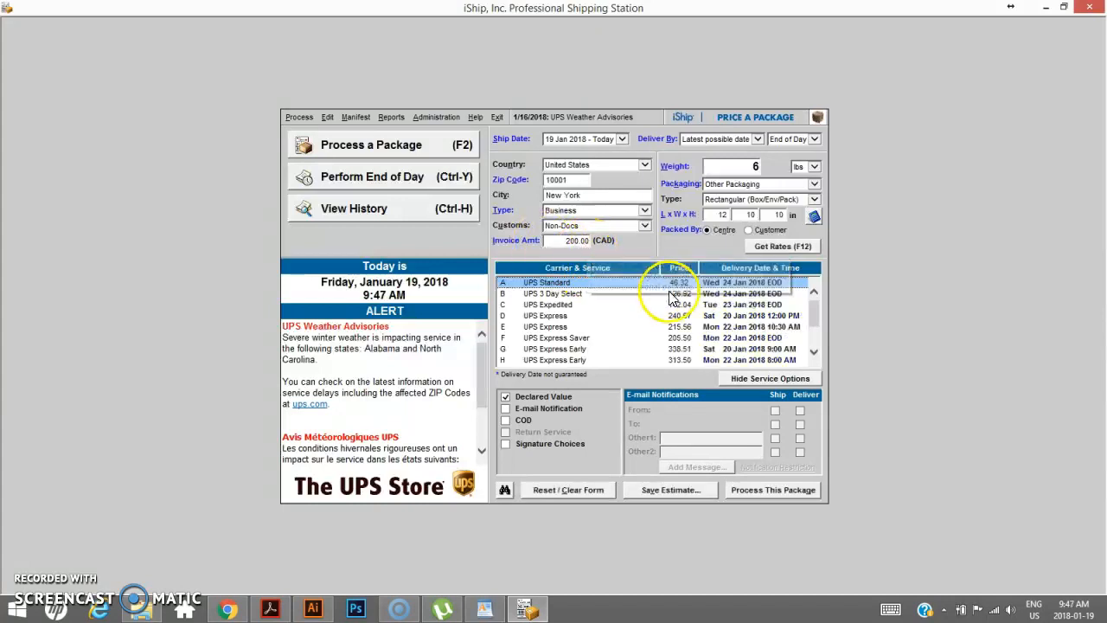
pyautogui.click(567, 245)
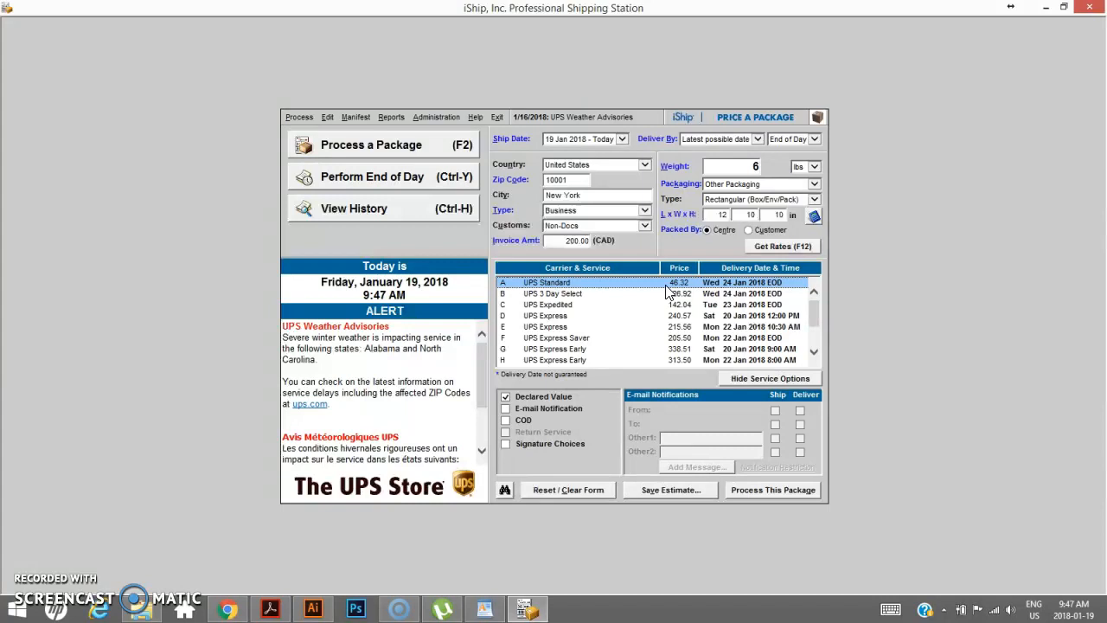
pyautogui.click(784, 490)
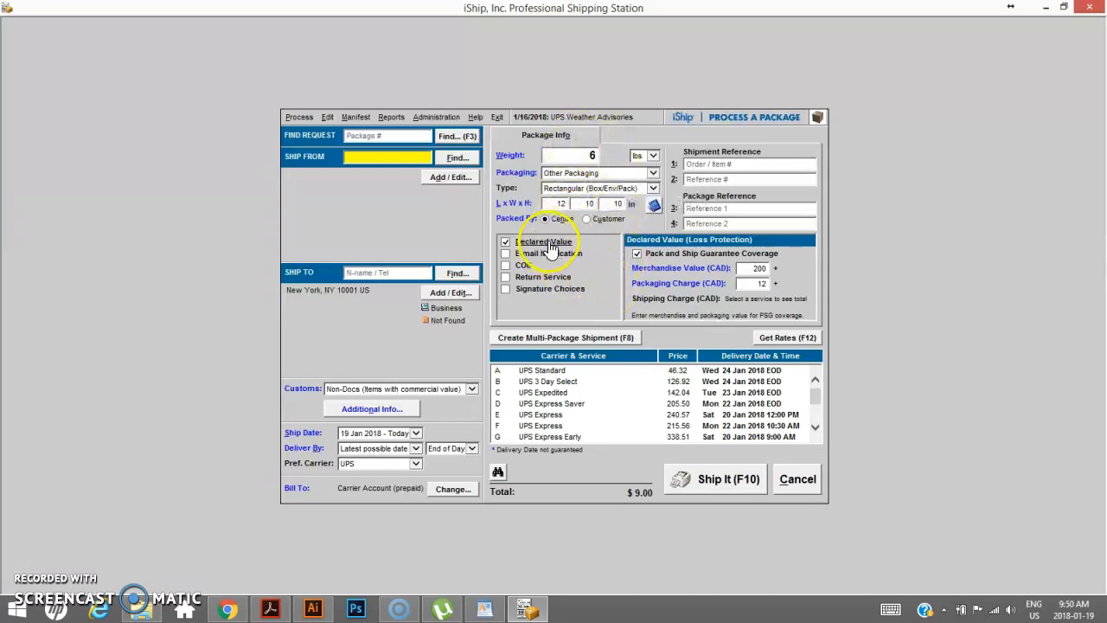
# - Switch the preferred carrier to All Carriers and refresh the shipping rates
pyautogui.click(559, 372)
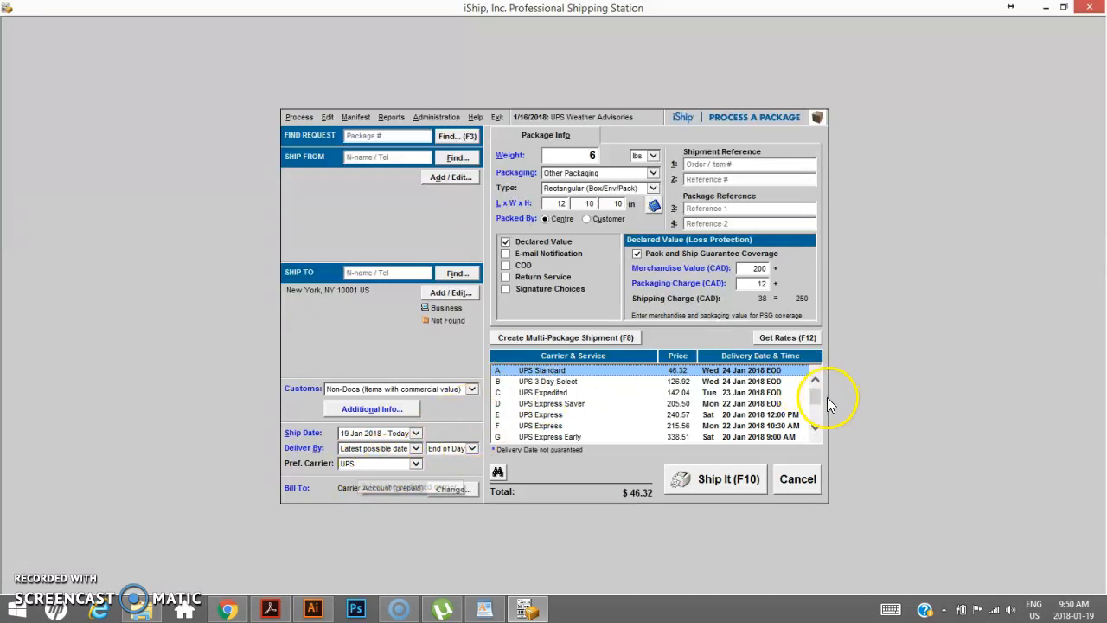
pyautogui.moveTo(816, 391); pyautogui.dragTo(396, 368)
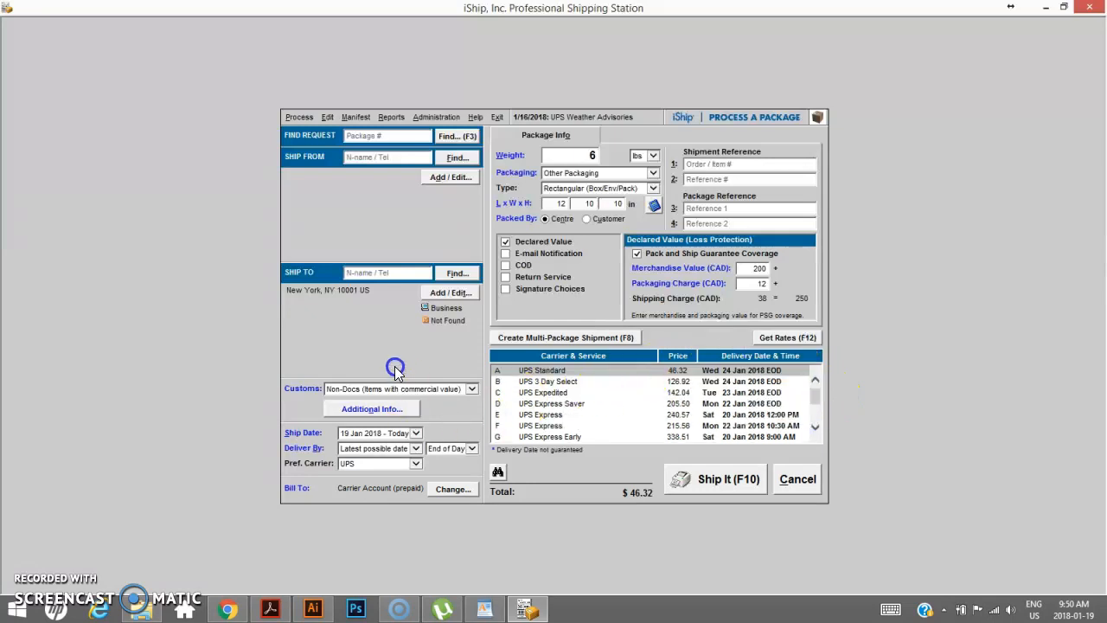
pyautogui.click(416, 464)
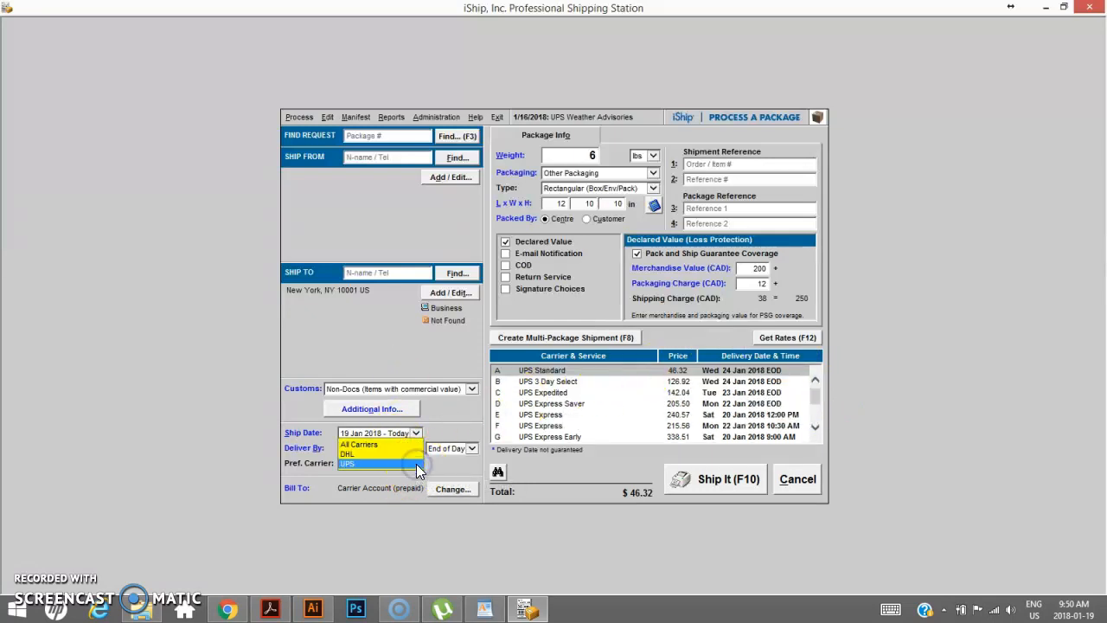
pyautogui.click(376, 445)
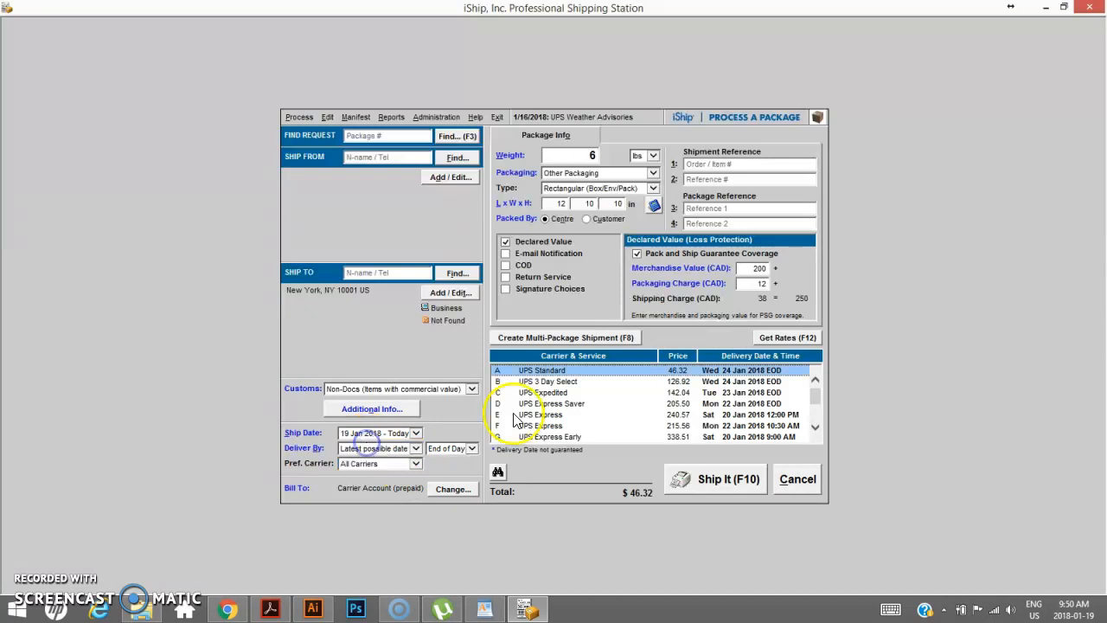
pyautogui.click(789, 337)
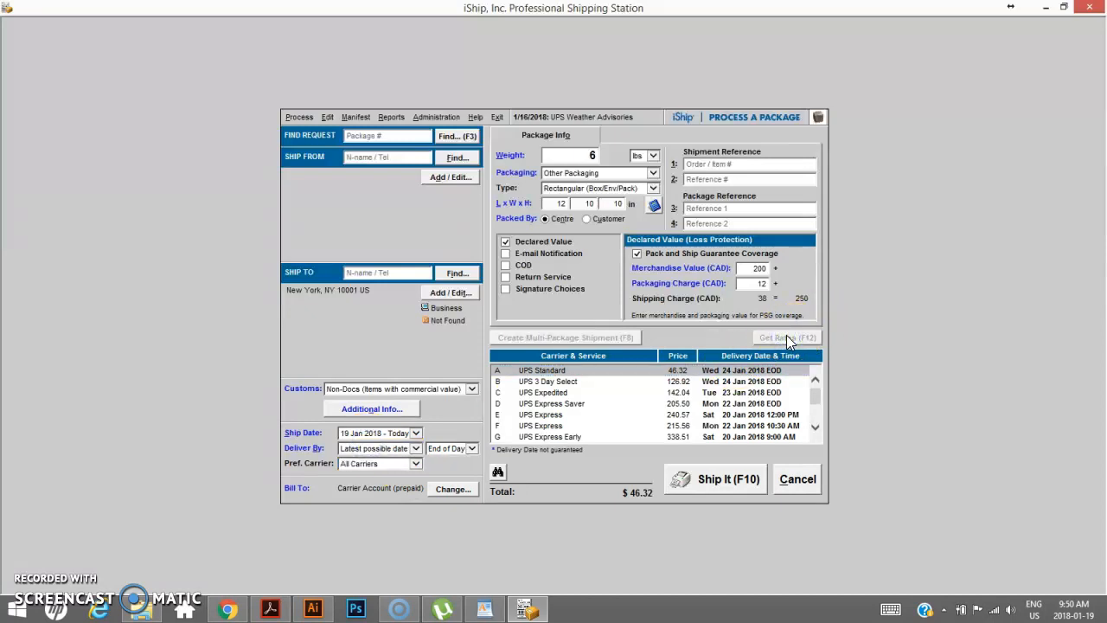
# - Scroll through the rate list to compare the UPS and DHL services and their prices
pyautogui.click(815, 427)
pyautogui.click(815, 429)
pyautogui.click(814, 429)
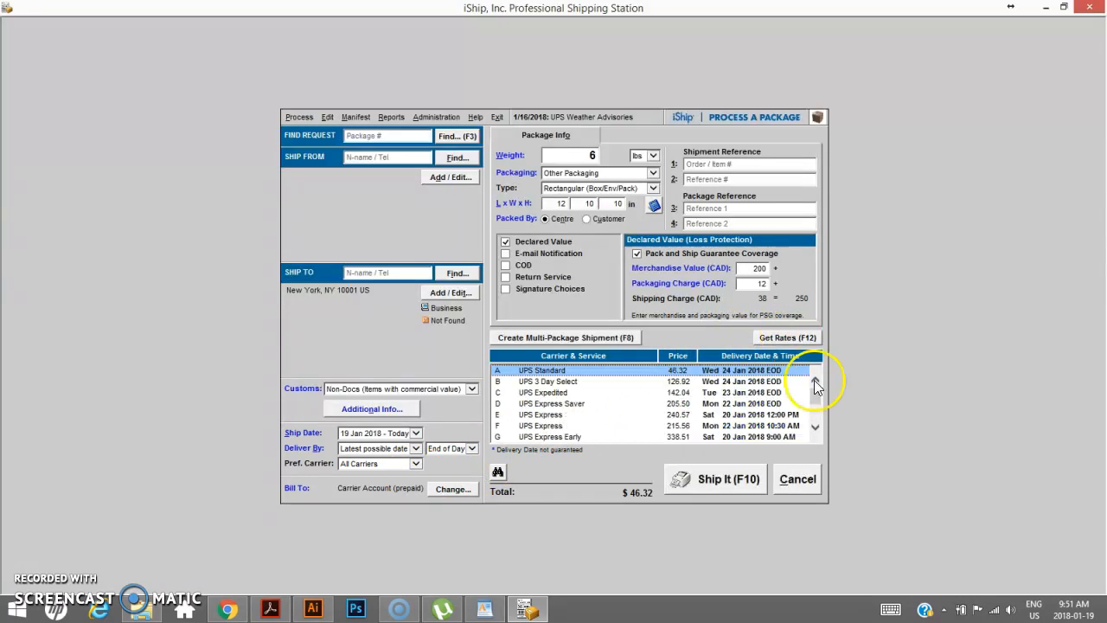
pyautogui.moveTo(816, 396); pyautogui.dragTo(817, 425)
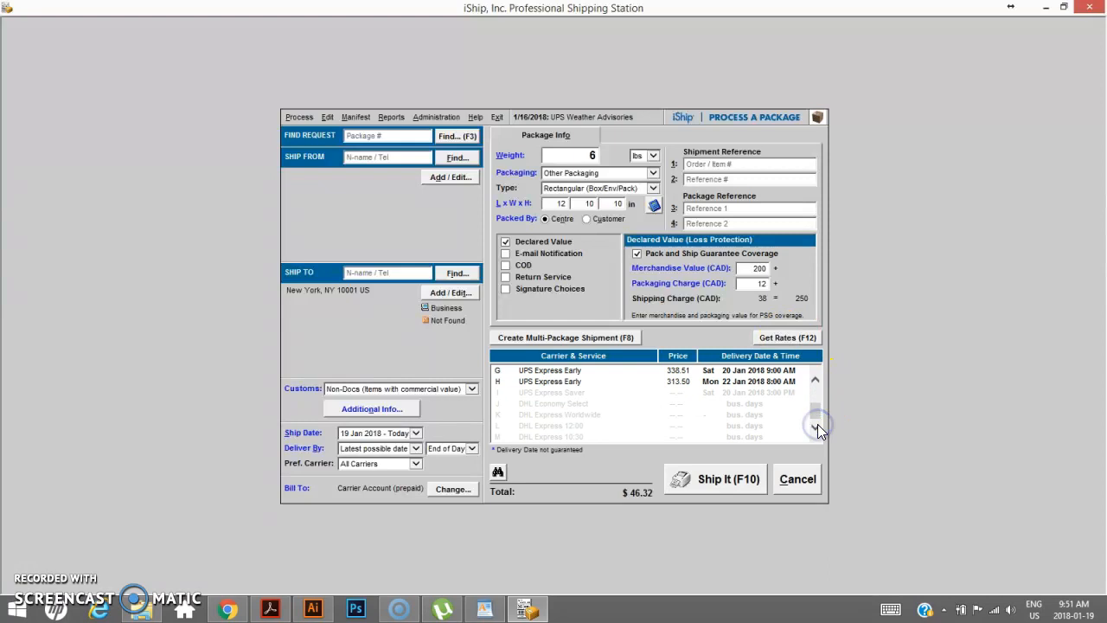
pyautogui.click(816, 378)
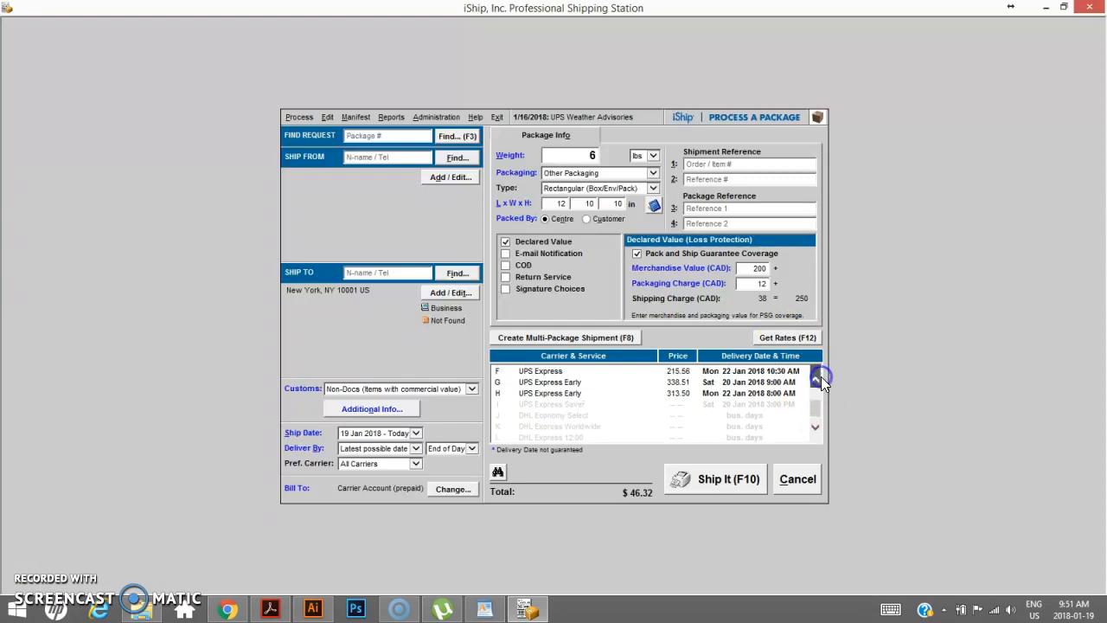
pyautogui.click(791, 338)
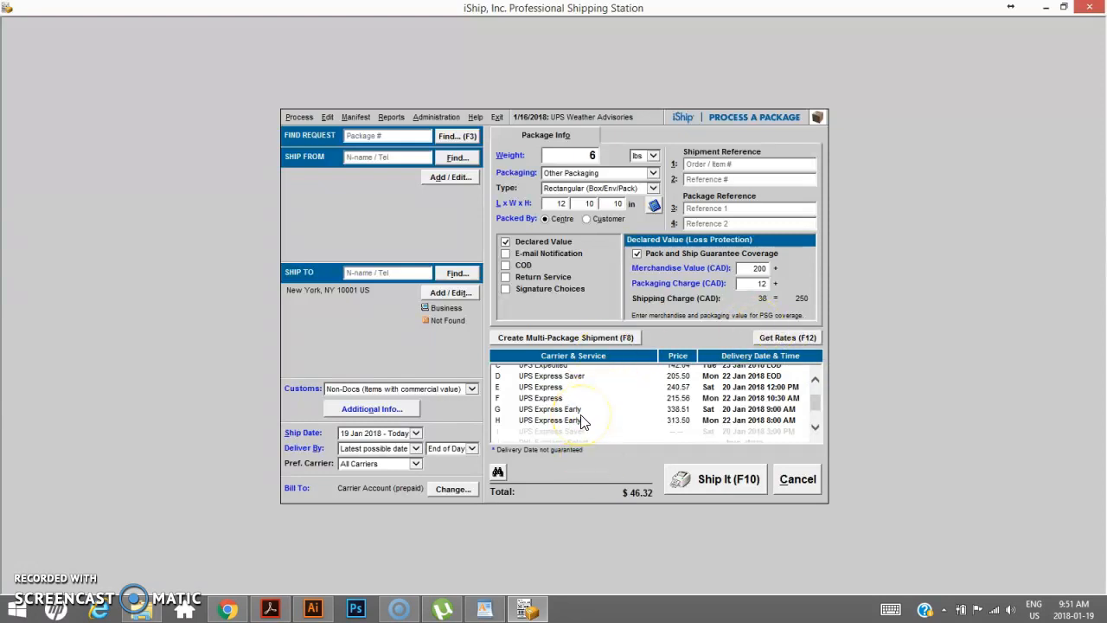
pyautogui.click(818, 414)
pyautogui.moveTo(817, 411); pyautogui.dragTo(817, 428)
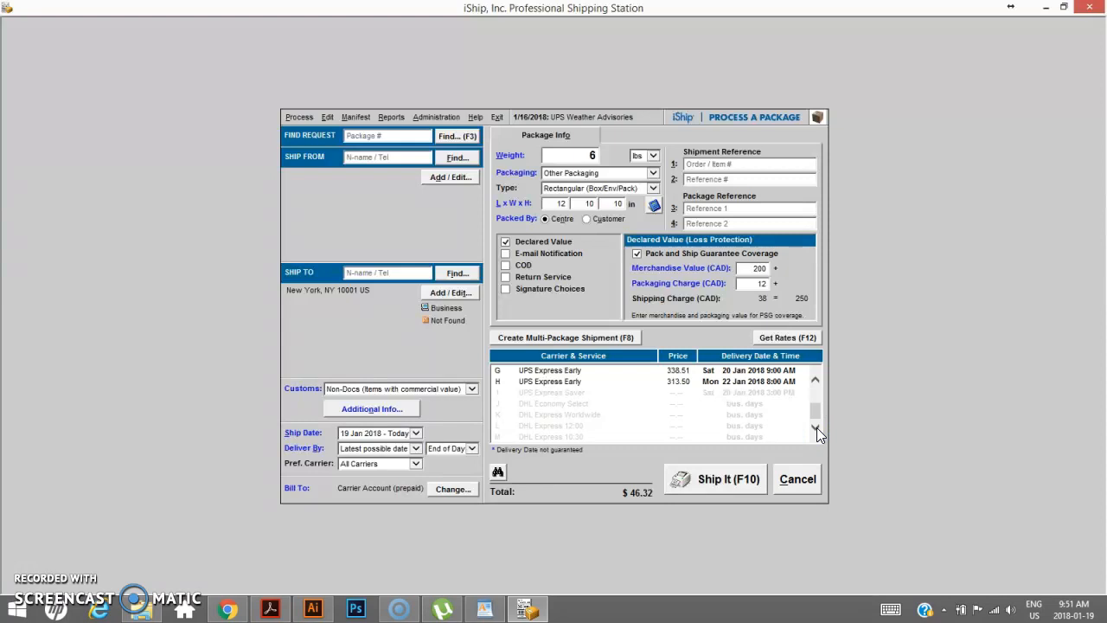
# - Try toggling the Pack and Ship Guarantee coverage on and off while reviewing the DHL rates
pyautogui.click(637, 253)
pyautogui.click(636, 253)
pyautogui.click(818, 435)
pyautogui.click(637, 253)
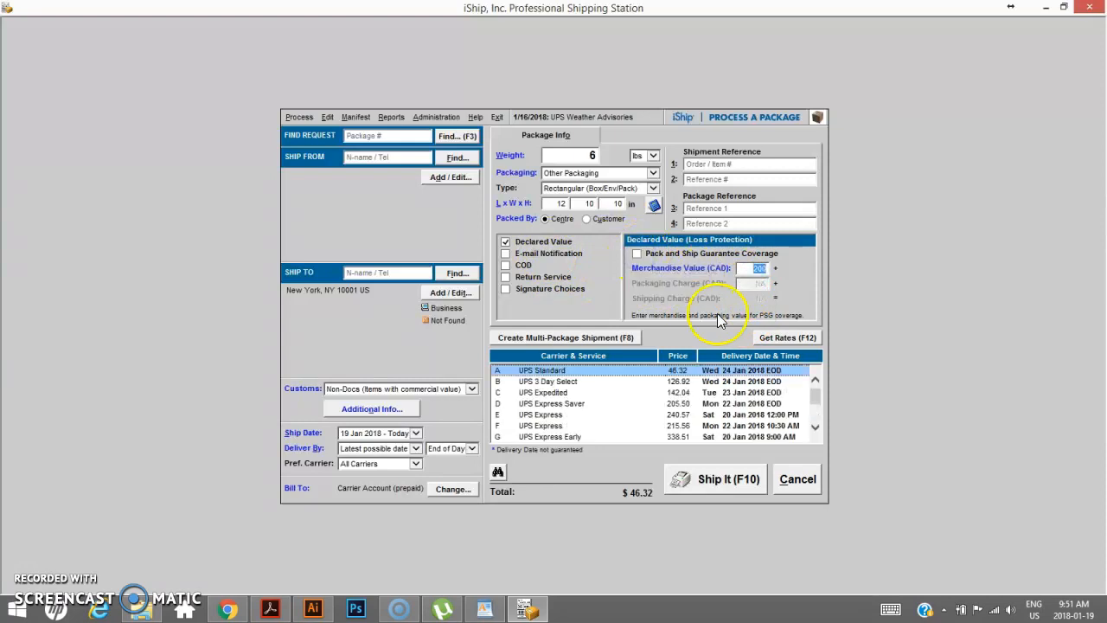
pyautogui.moveTo(816, 394); pyautogui.dragTo(816, 414)
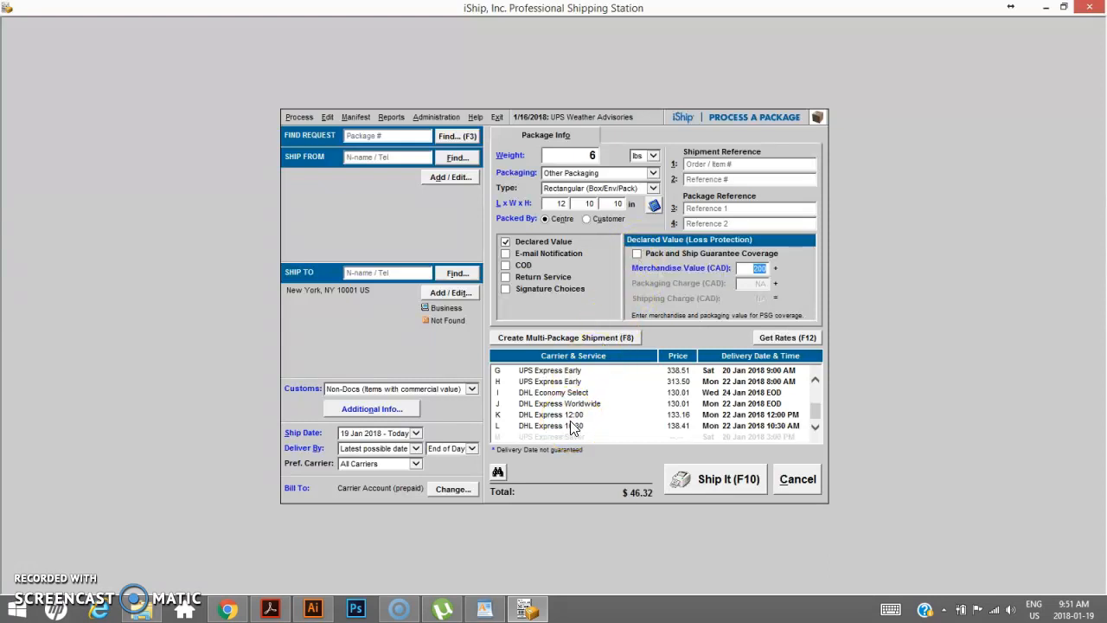
pyautogui.click(636, 252)
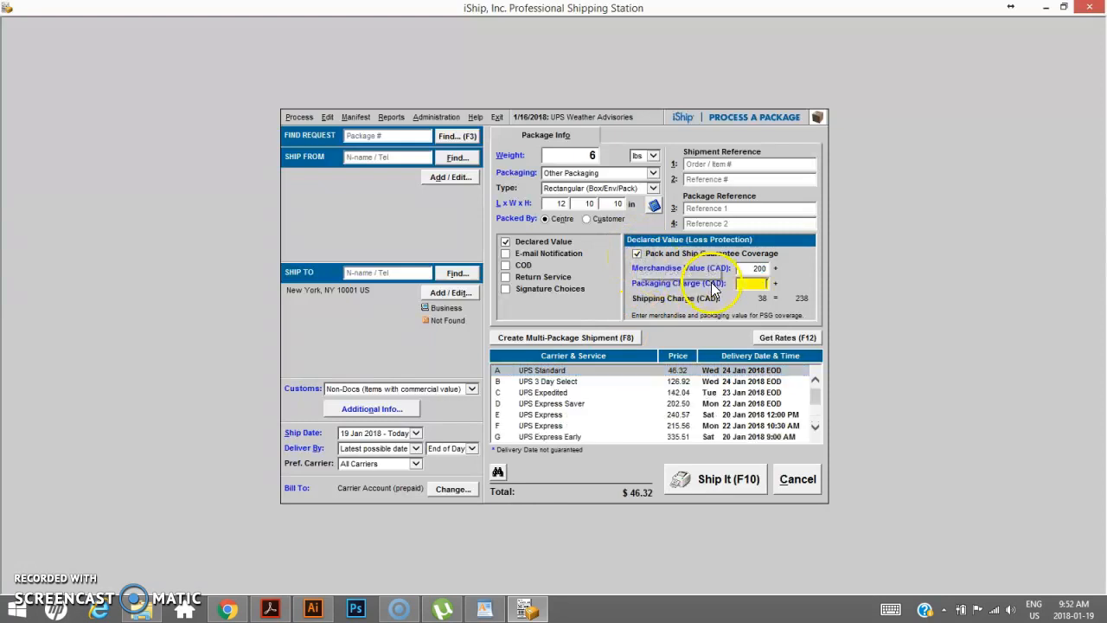
pyautogui.click(636, 254)
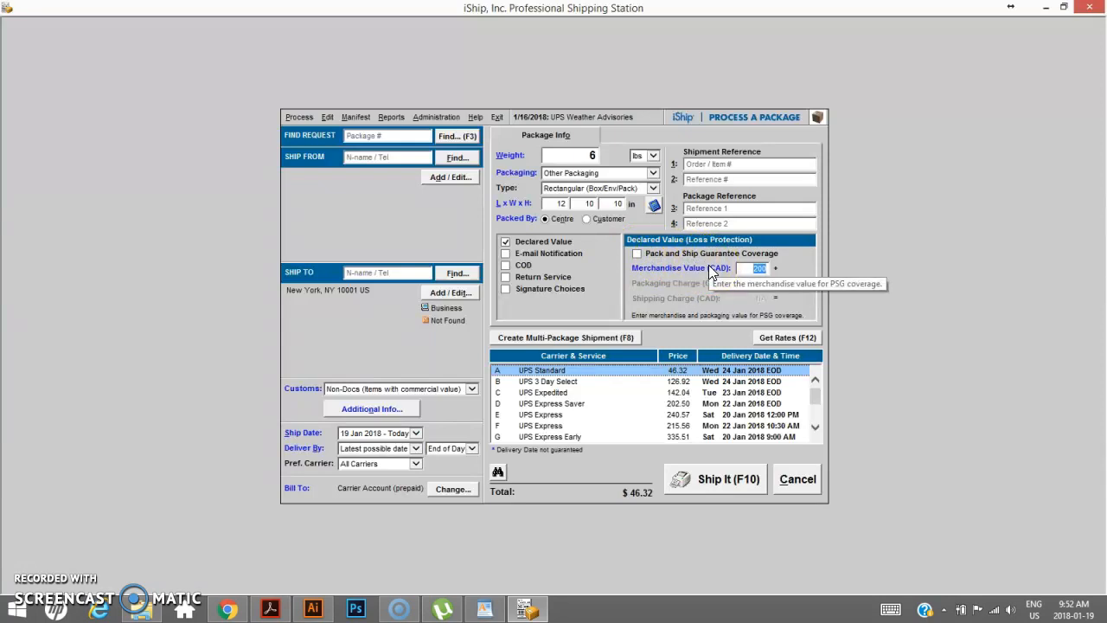
pyautogui.click(755, 269)
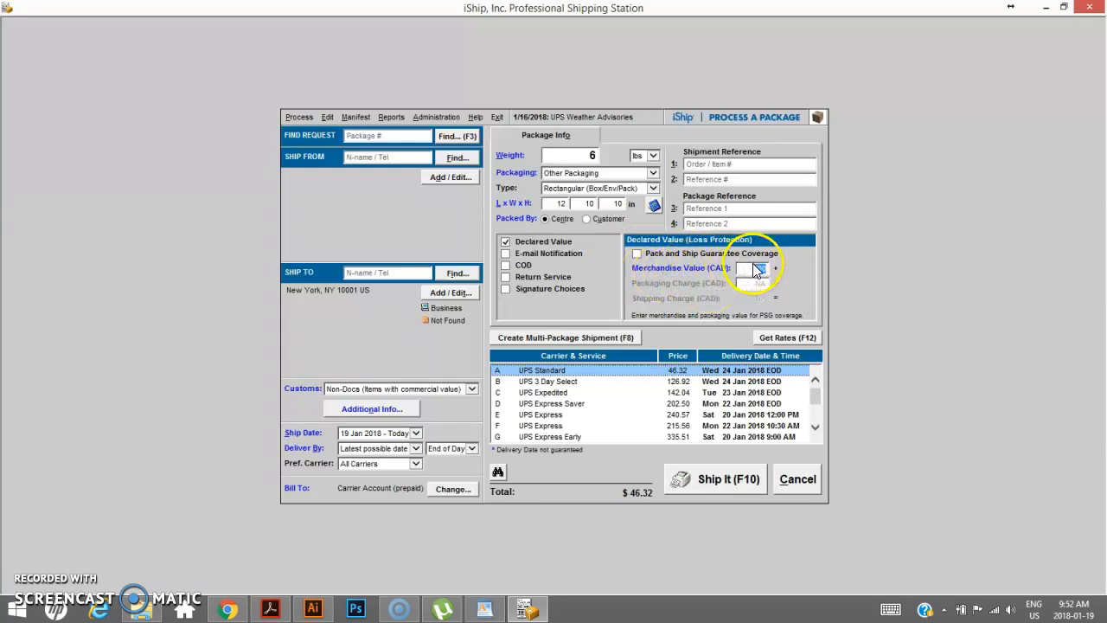
pyautogui.click(753, 269)
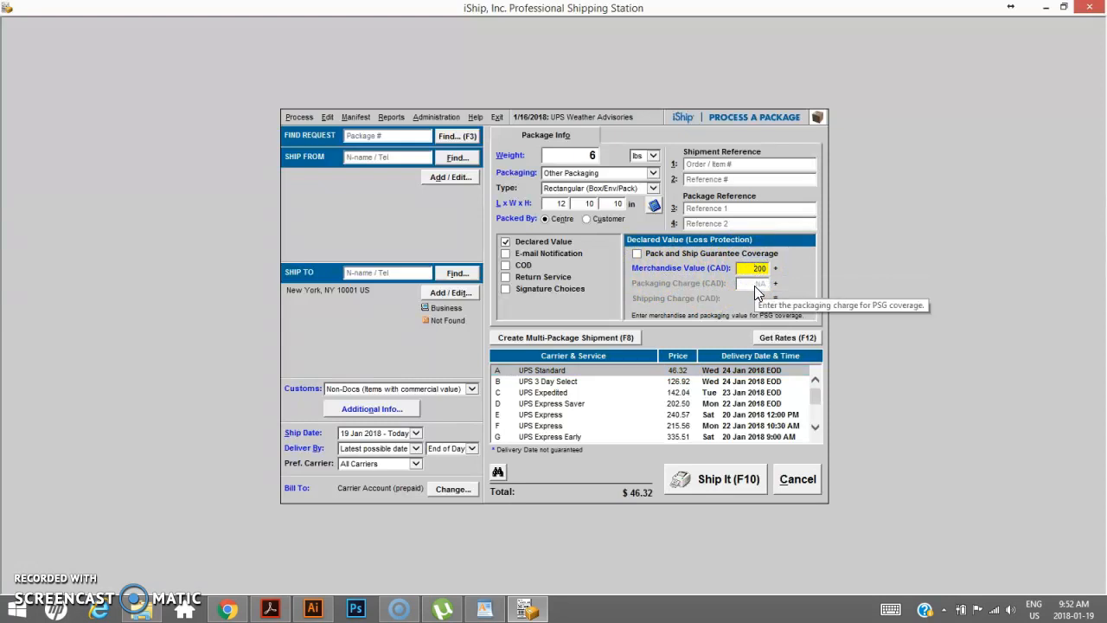
pyautogui.moveTo(817, 396); pyautogui.dragTo(816, 442)
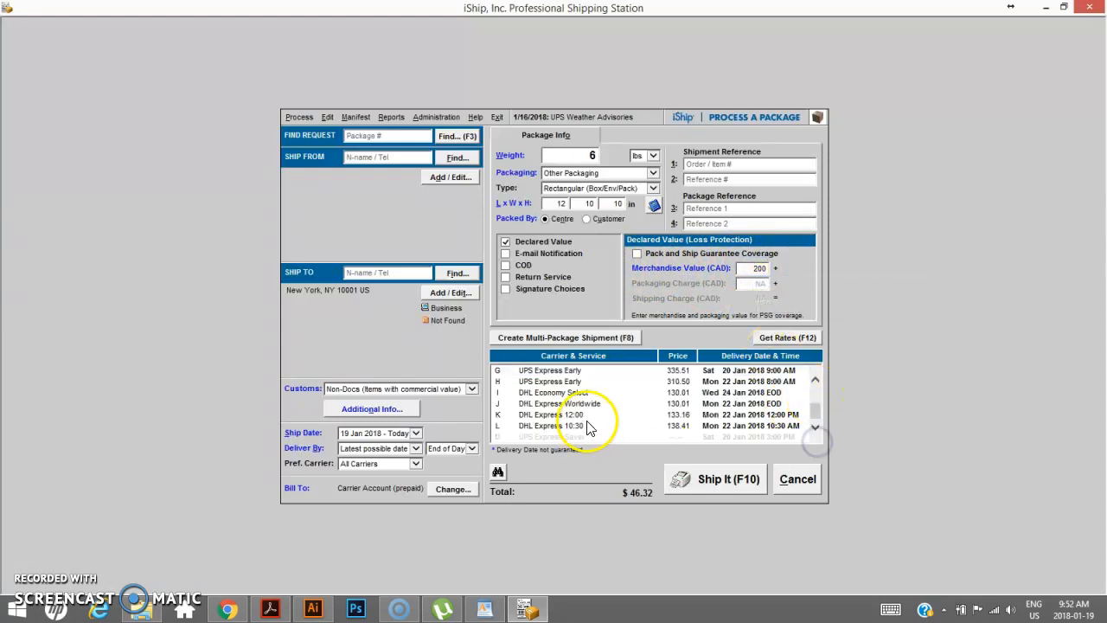
# - Switch the preferred carrier back to UPS, re-enable Pack and Ship Guarantee coverage, and refresh the rates
pyautogui.click(416, 463)
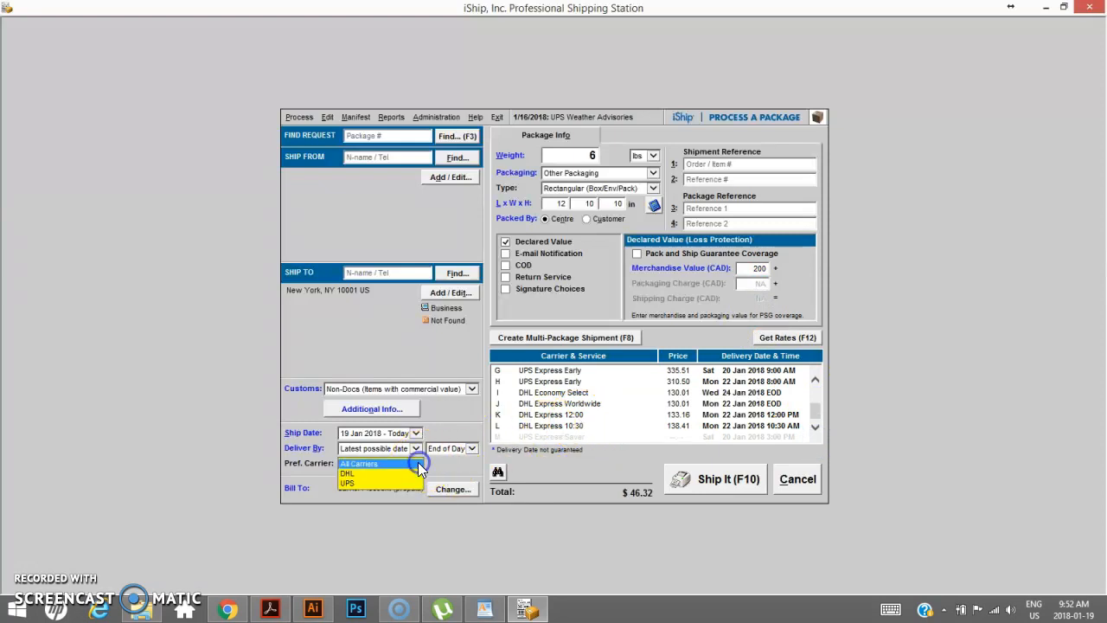
pyautogui.click(407, 484)
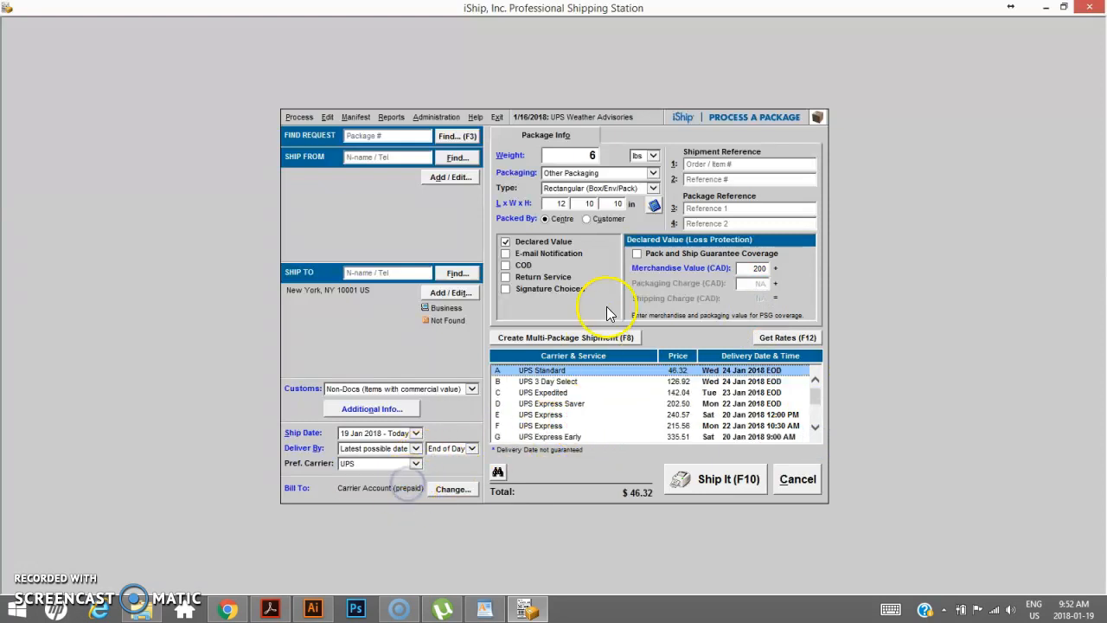
pyautogui.click(637, 254)
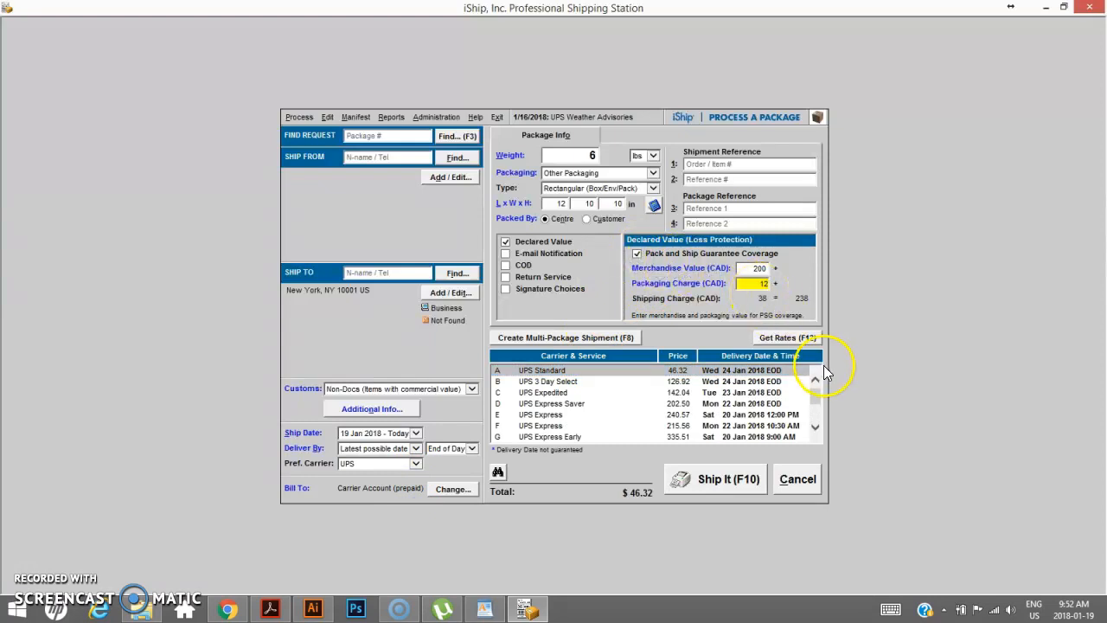
pyautogui.click(789, 341)
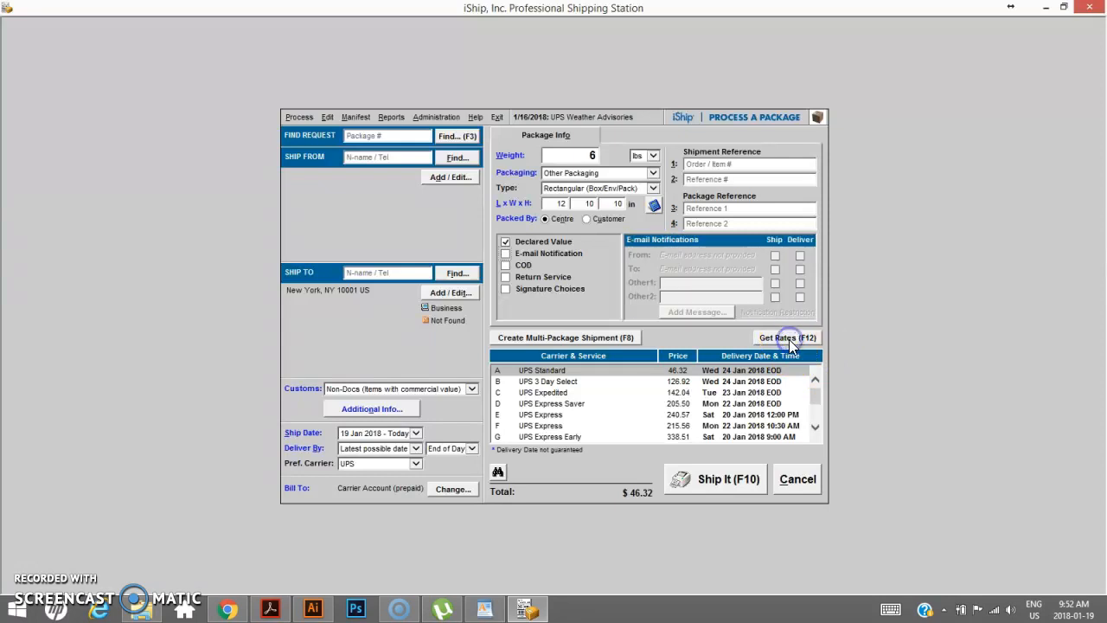
# - Look up the sender in the Ship From field by entering their phone number
pyautogui.click(390, 156)
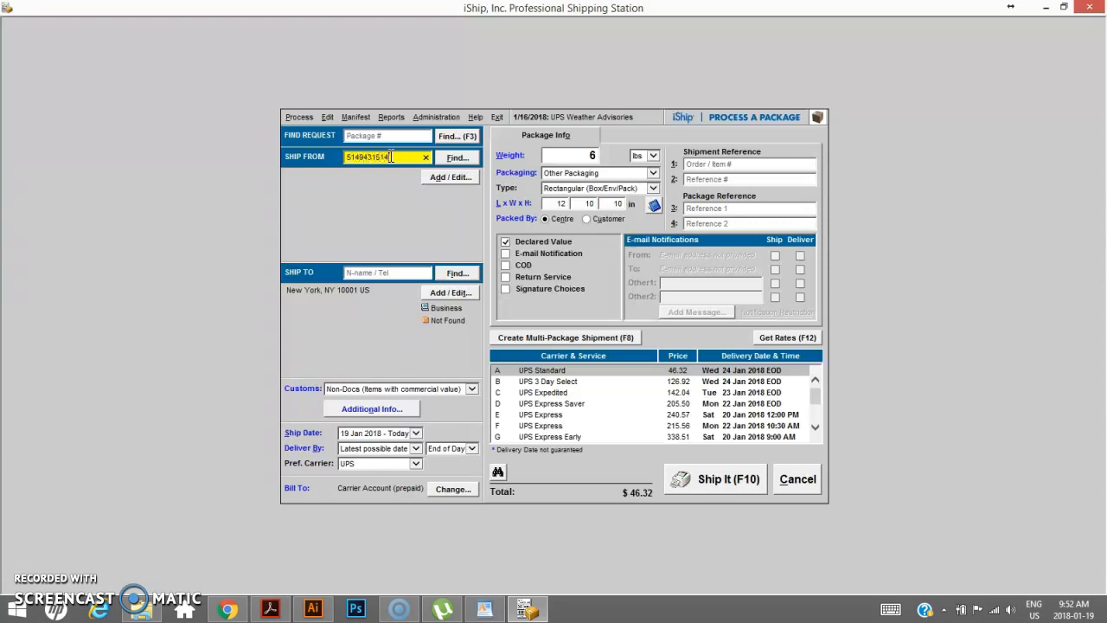
pyautogui.press('Return')
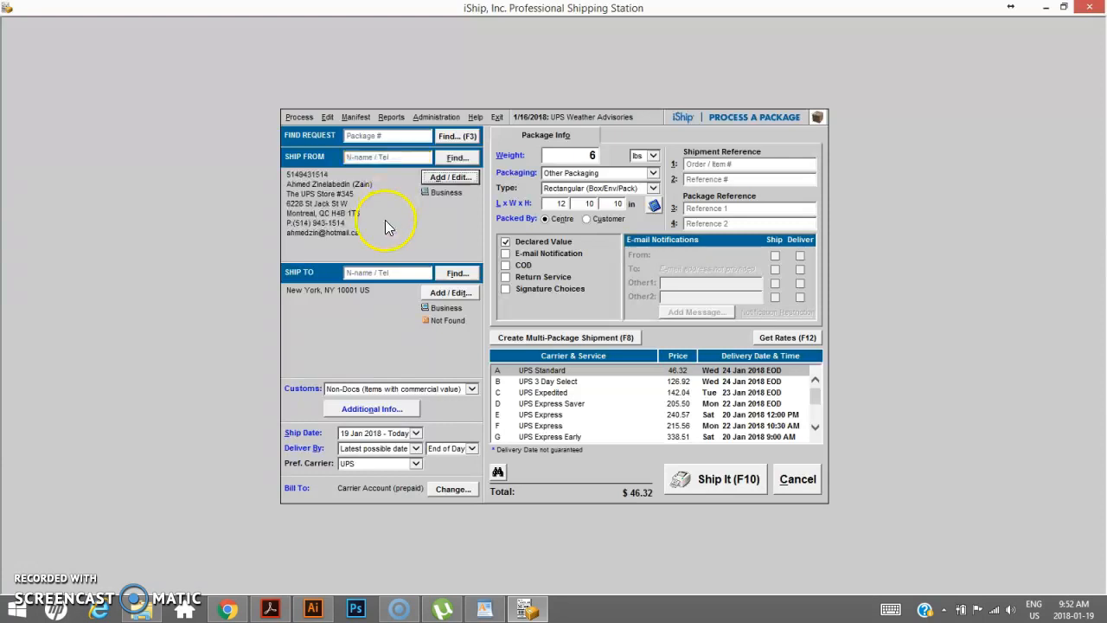
# - Look up the recipient in the Ship To field by entering their phone number
pyautogui.click(372, 273)
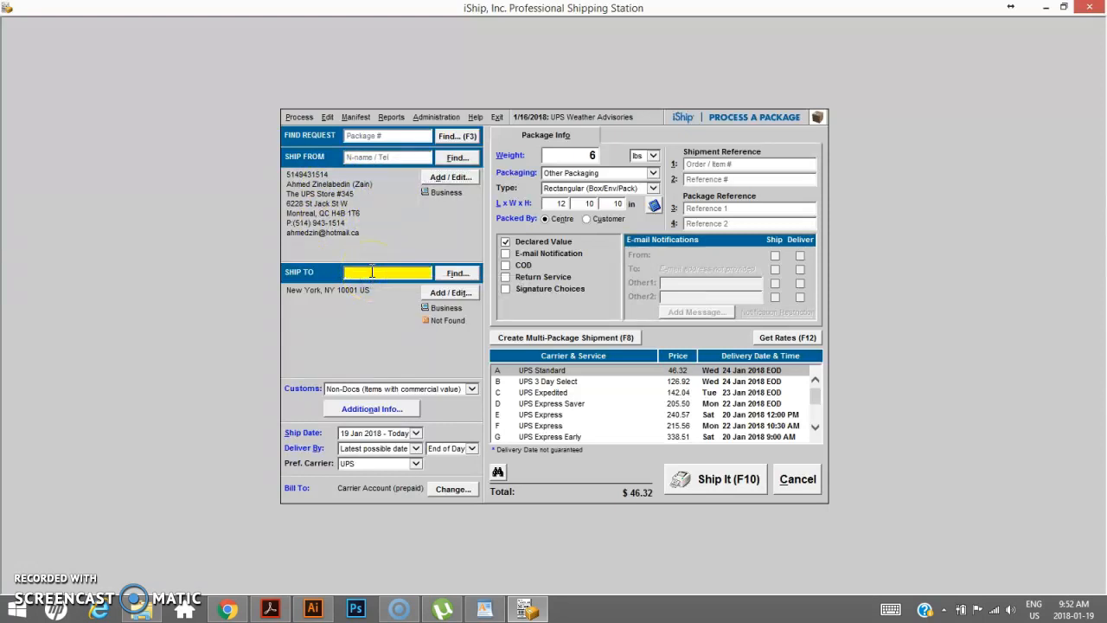
pyautogui.press('Return')
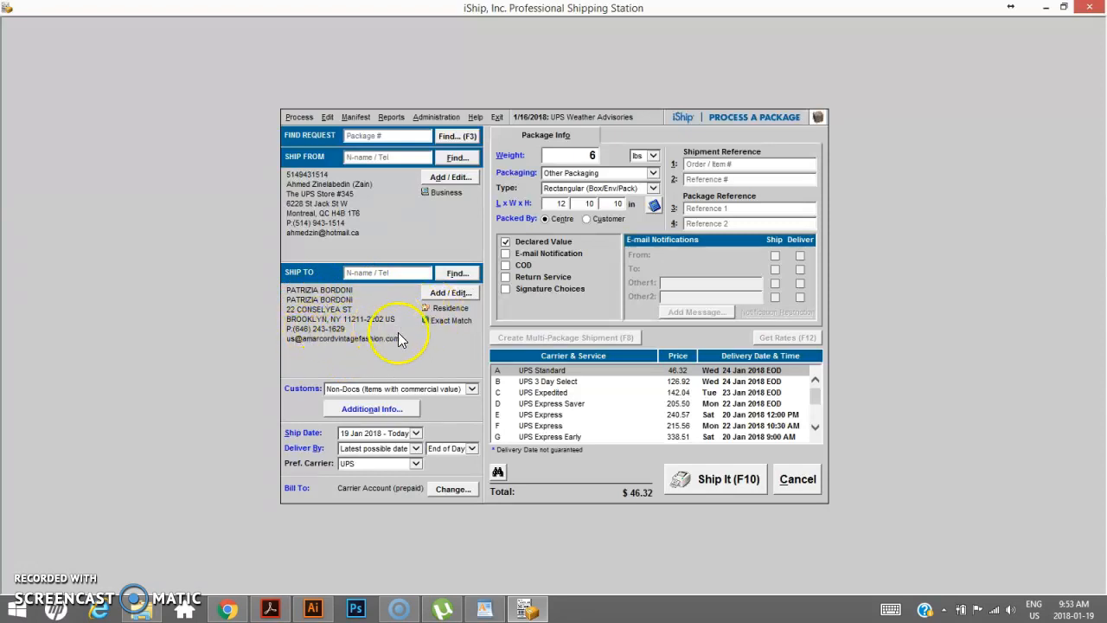
# - Open the additional customs information and describe the goods as "home made cake"
pyautogui.click(391, 410)
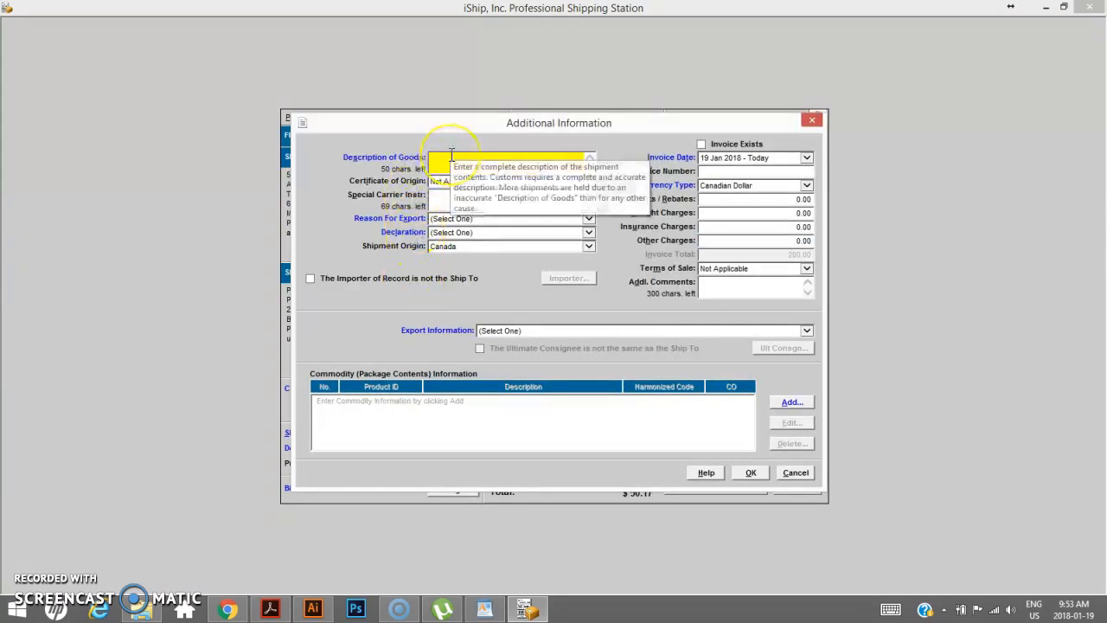
pyautogui.write('home made cake')
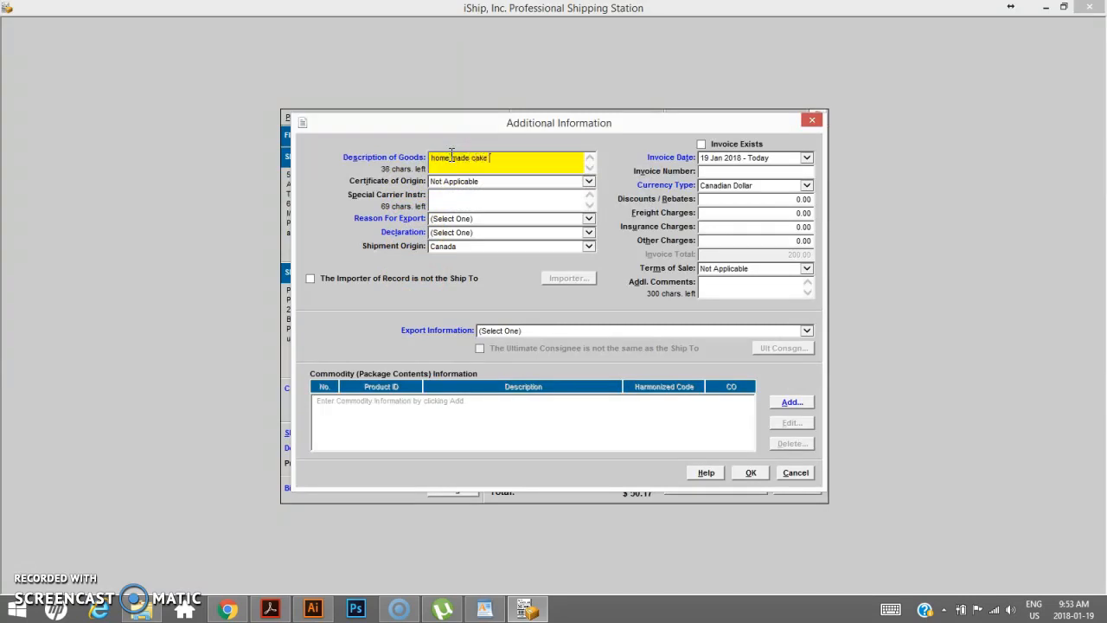
# - Set the reason for export to Gift and the declaration to Standard
pyautogui.click(469, 218)
pyautogui.click(474, 227)
pyautogui.click(472, 221)
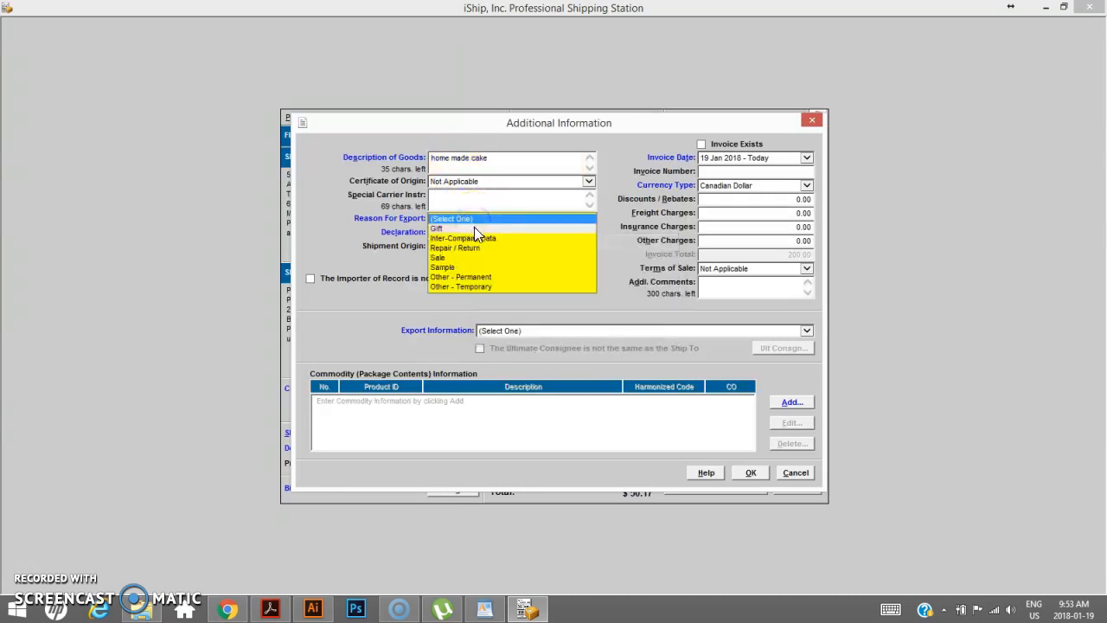
pyautogui.click(474, 226)
pyautogui.click(475, 232)
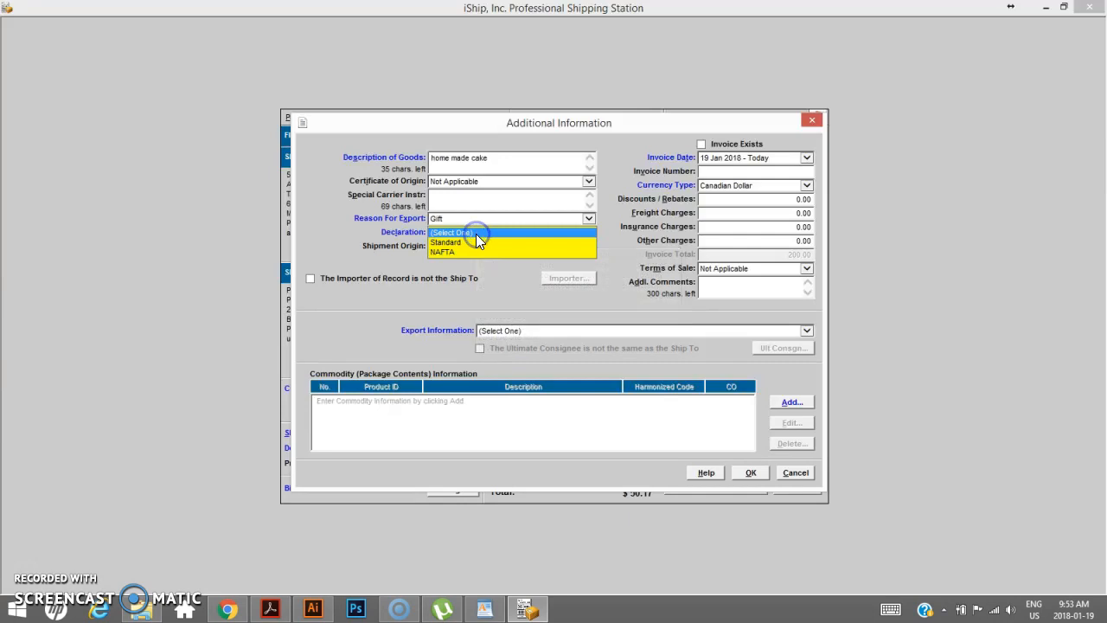
pyautogui.click(476, 241)
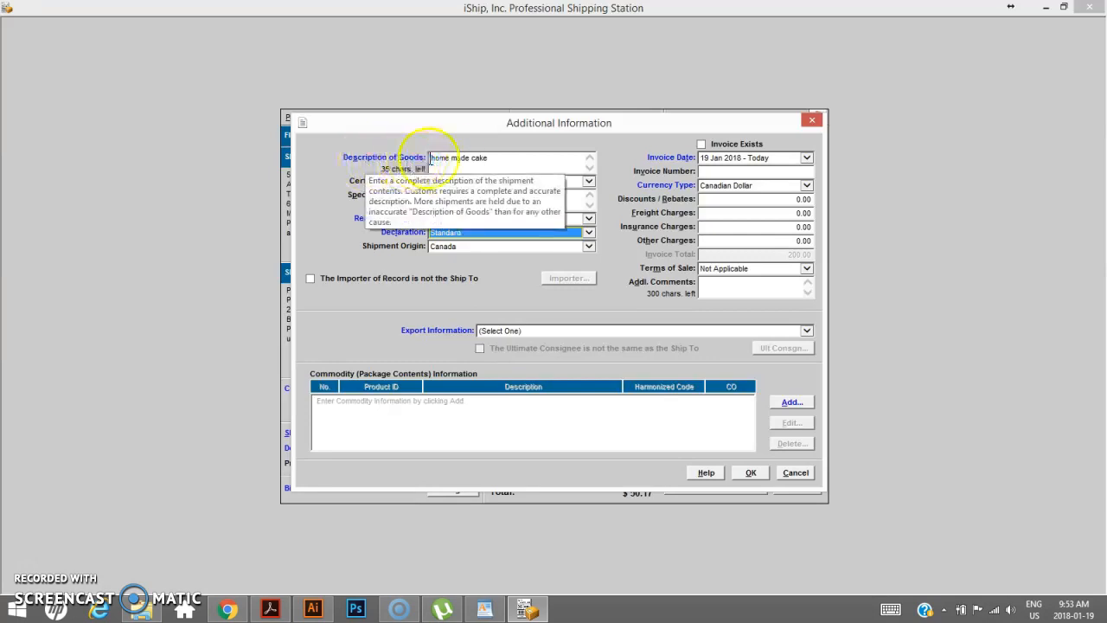
# - Set the export information to "A B13A Declaration document does not need to be created."
pyautogui.click(498, 160)
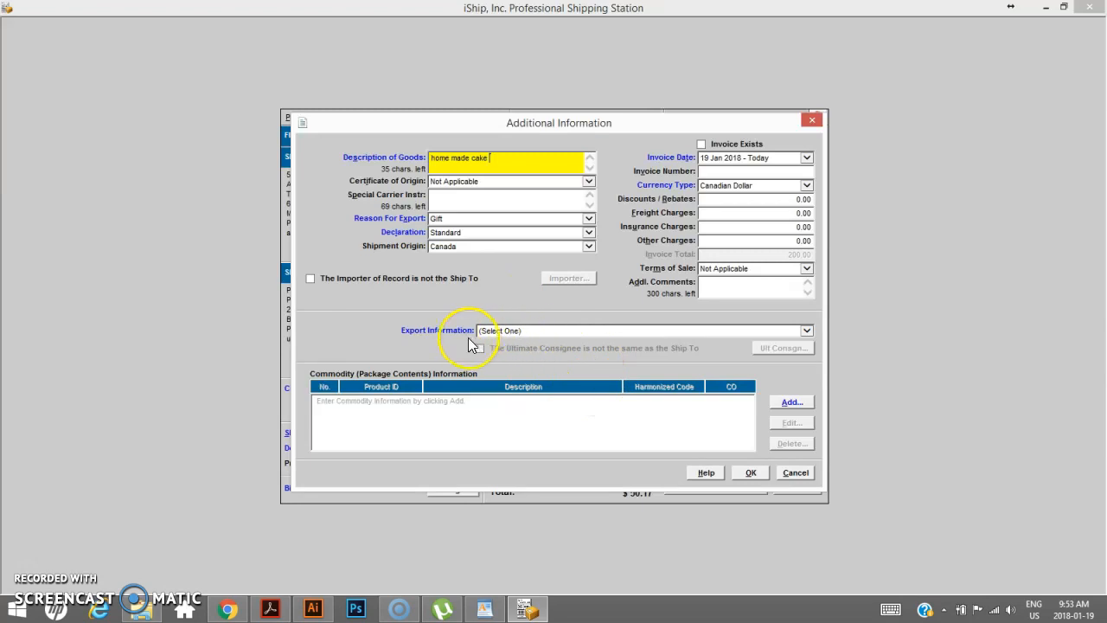
pyautogui.click(526, 332)
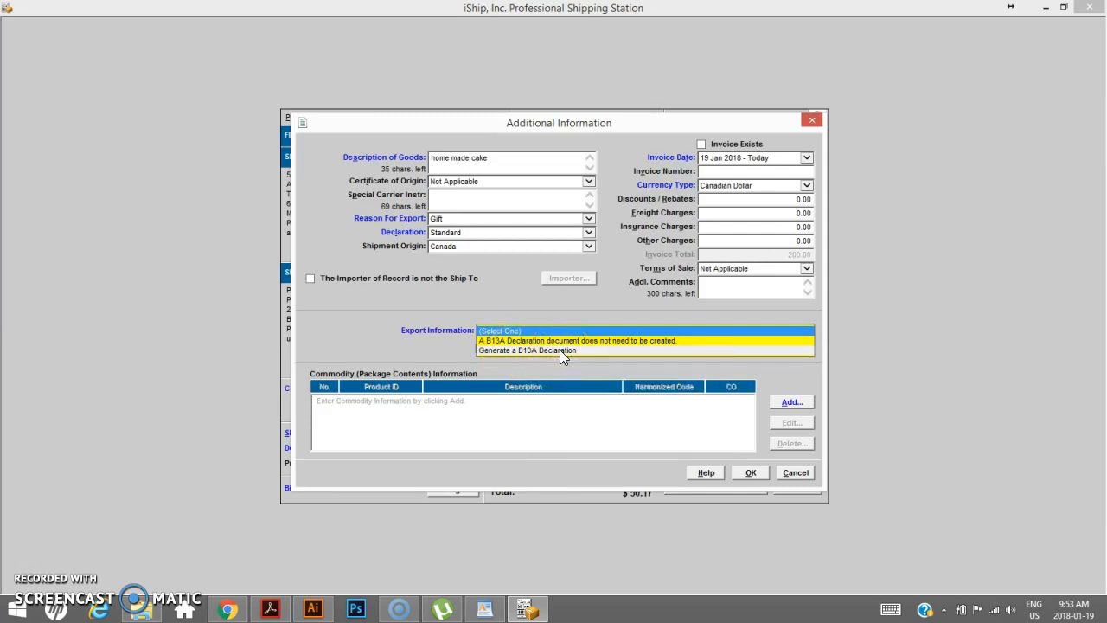
pyautogui.click(559, 350)
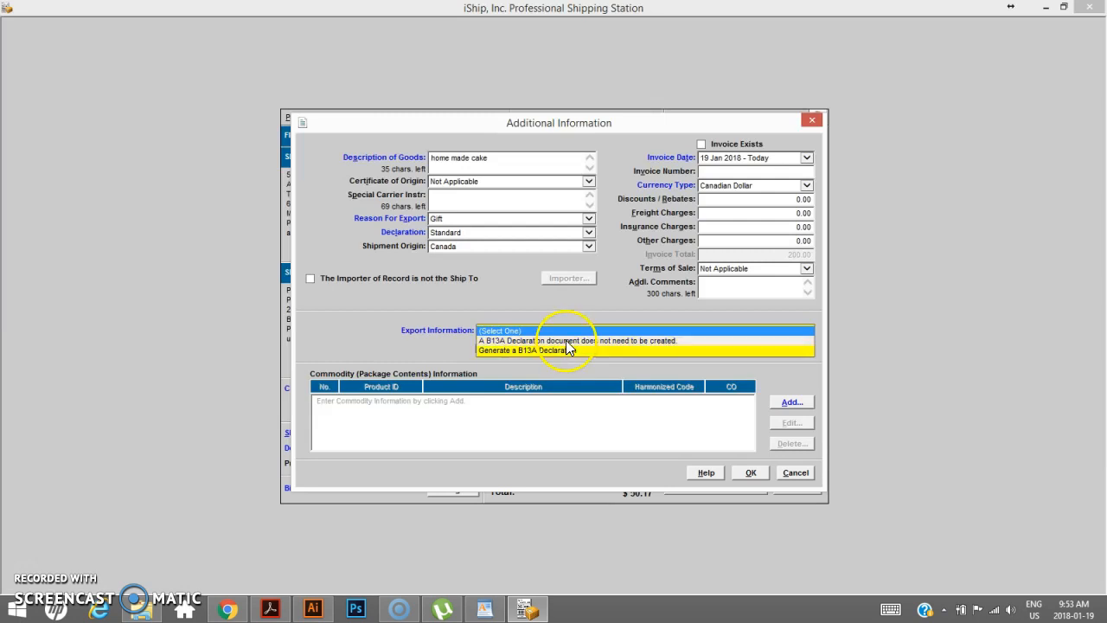
pyautogui.click(510, 330)
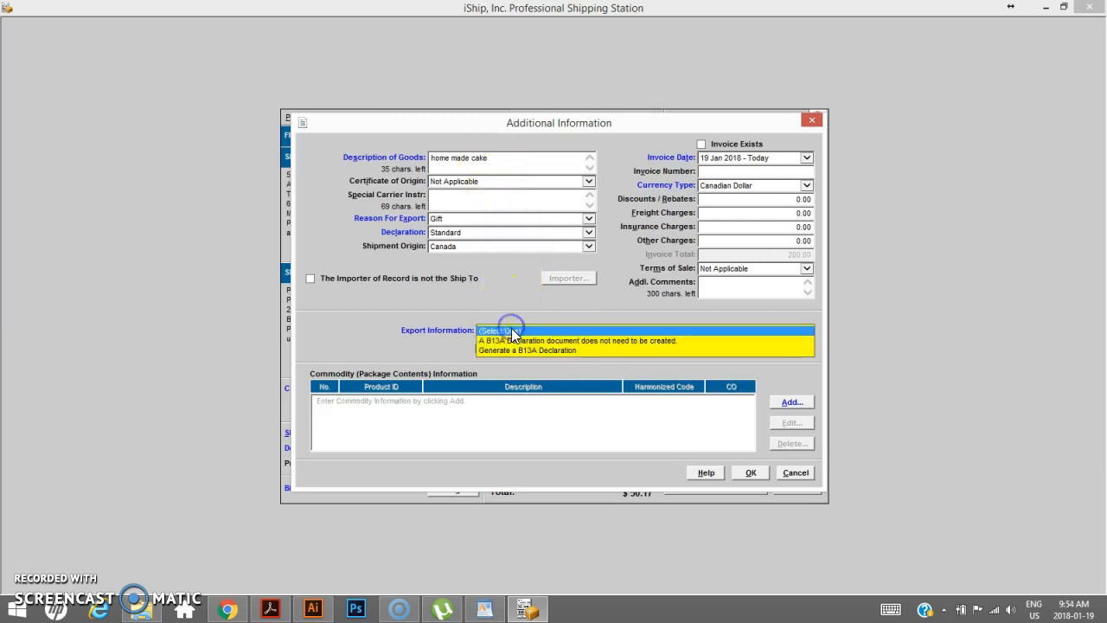
pyautogui.click(587, 341)
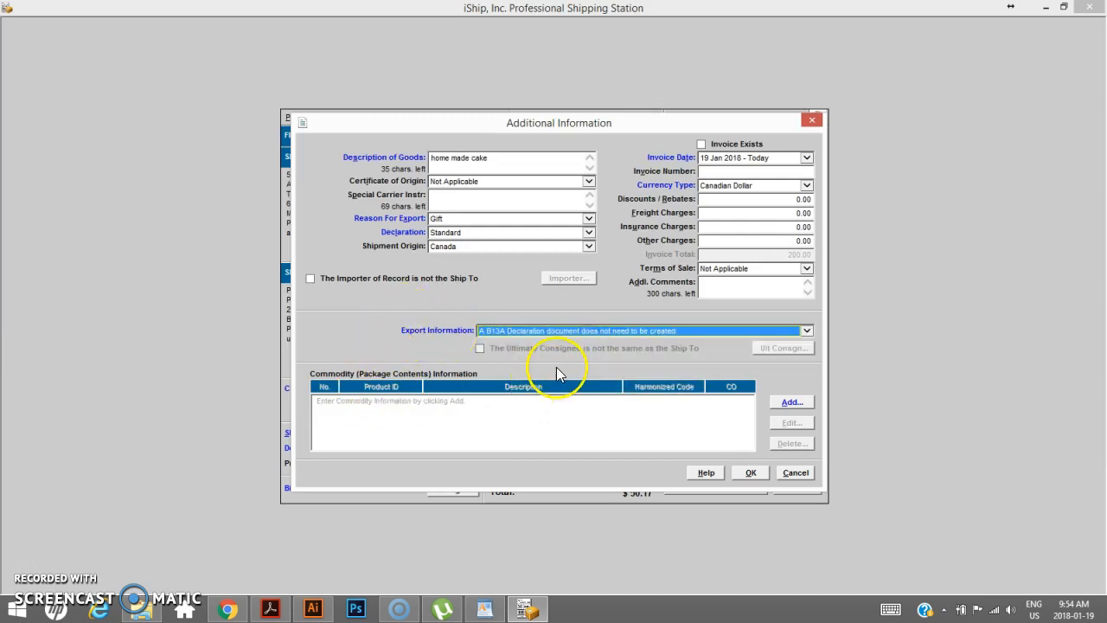
# - Add a commodity with product ID 21245, item description "home made cake" and unit price 200.00 CAD
pyautogui.click(794, 403)
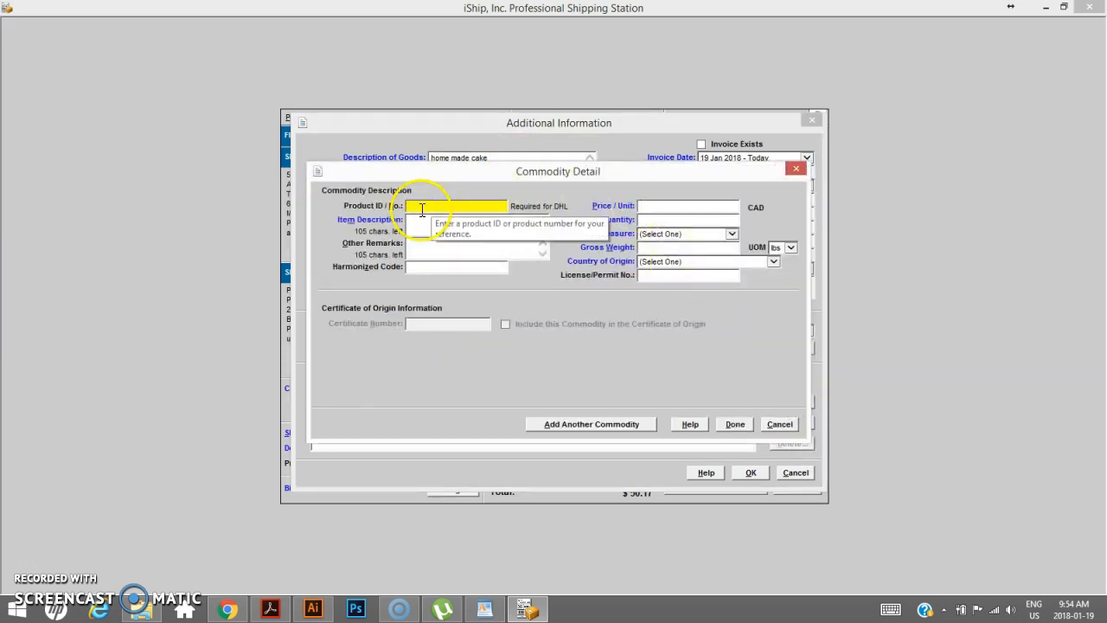
pyautogui.click(426, 208)
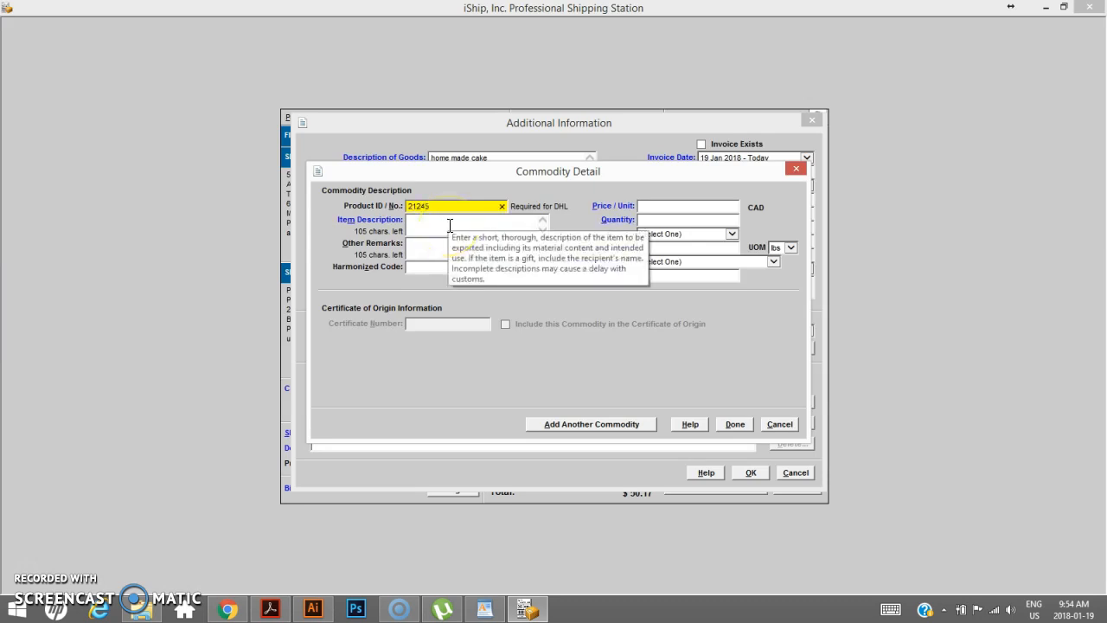
pyautogui.click(450, 225)
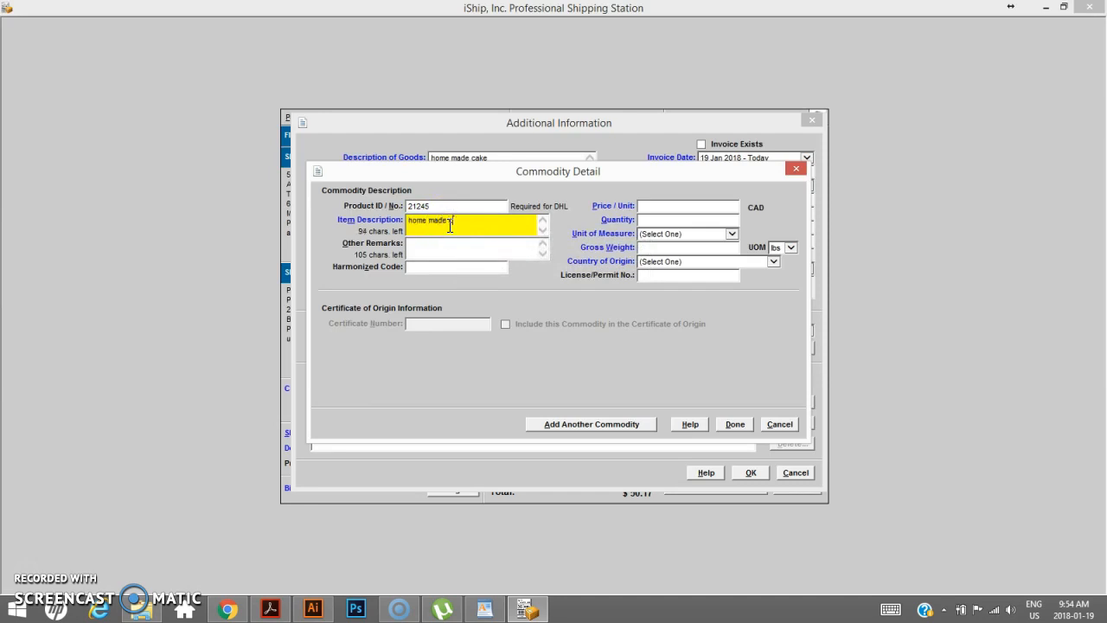
pyautogui.click(725, 203)
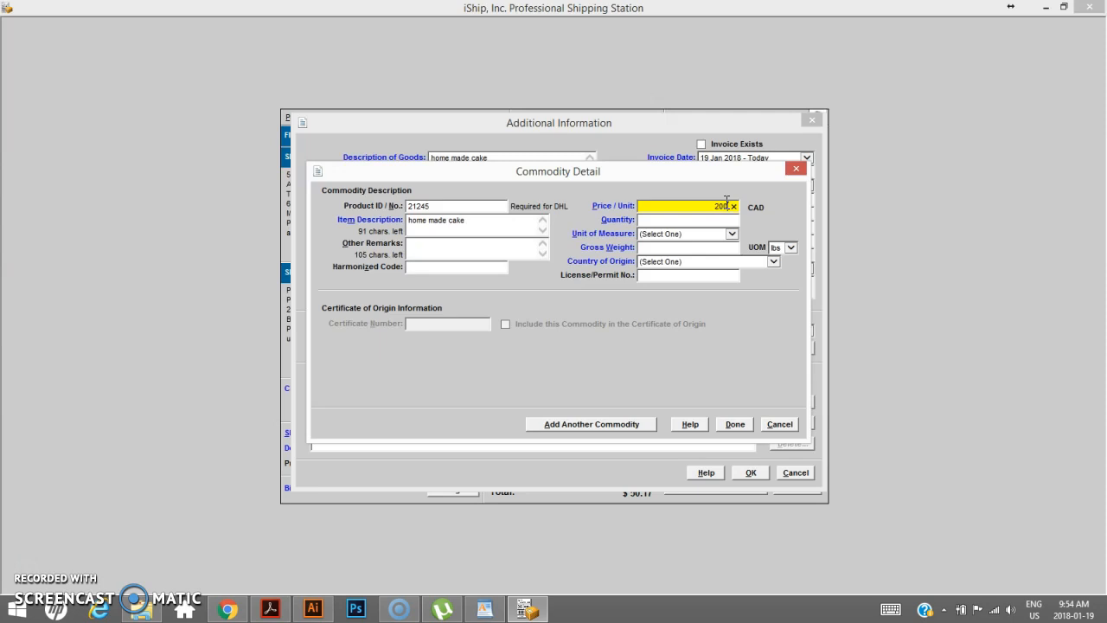
# - Complete the commodity with quantity 1, unit Box (BOX), gross weight 12 lbs and origin Canada, and close the customs dialog
pyautogui.press('Tab')
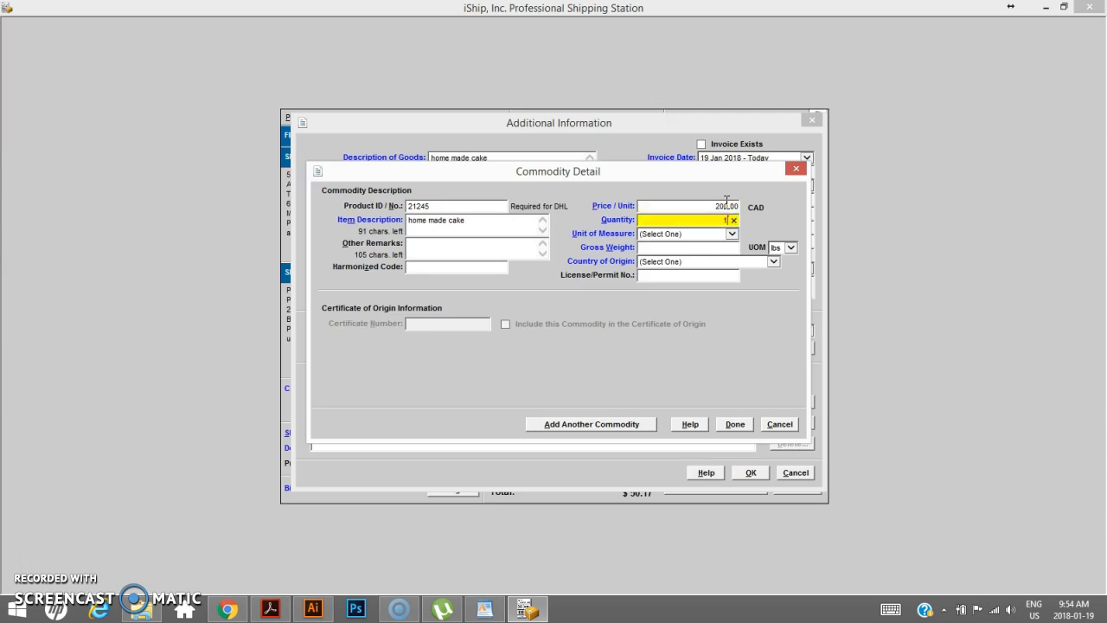
pyautogui.press('Tab')
pyautogui.press('b')
pyautogui.press('Tab')
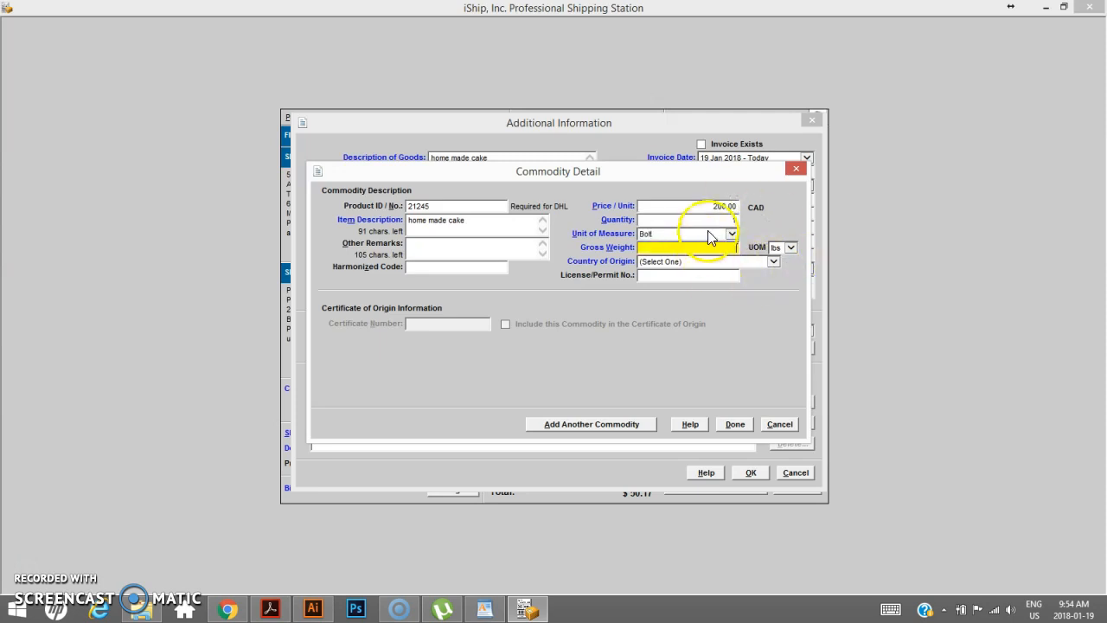
pyautogui.click(708, 234)
pyautogui.click(710, 246)
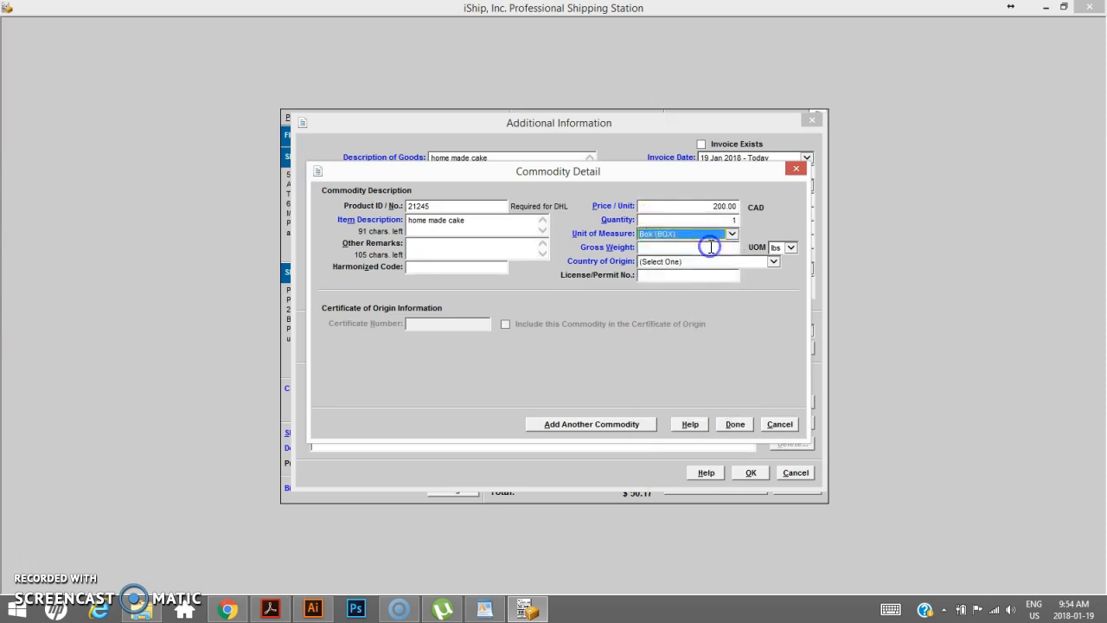
pyautogui.click(688, 250)
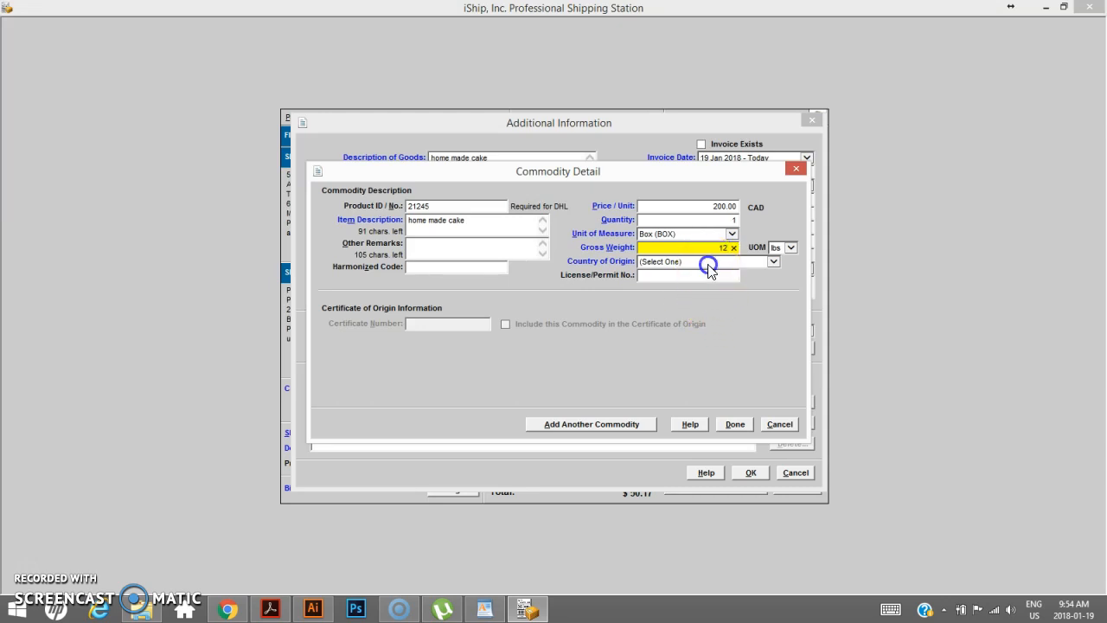
pyautogui.click(708, 263)
pyautogui.click(708, 271)
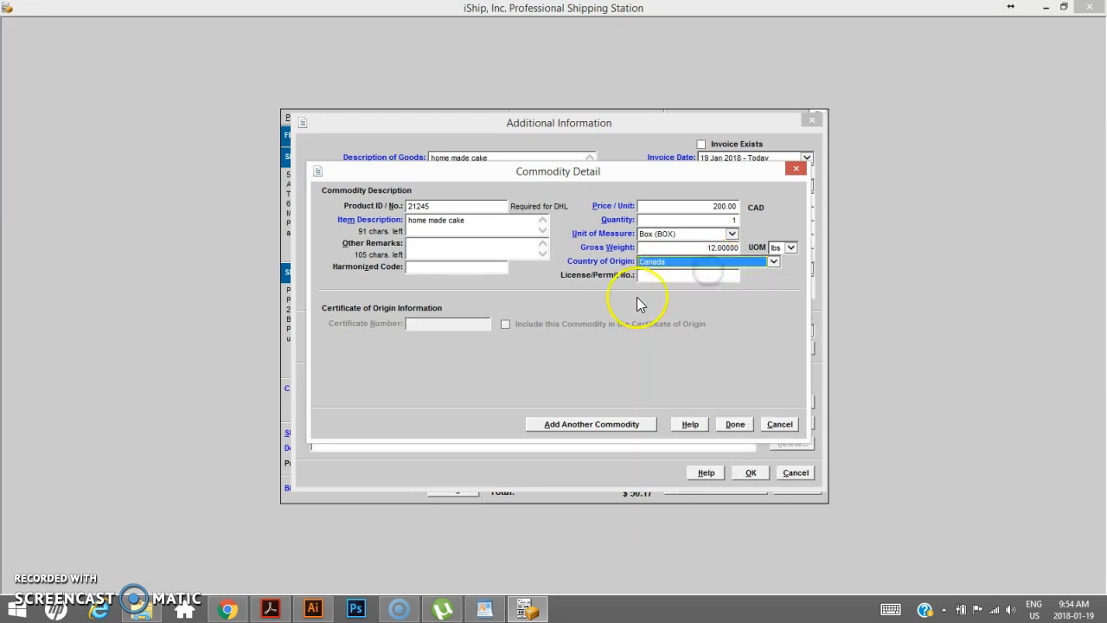
pyautogui.click(736, 424)
pyautogui.click(752, 472)
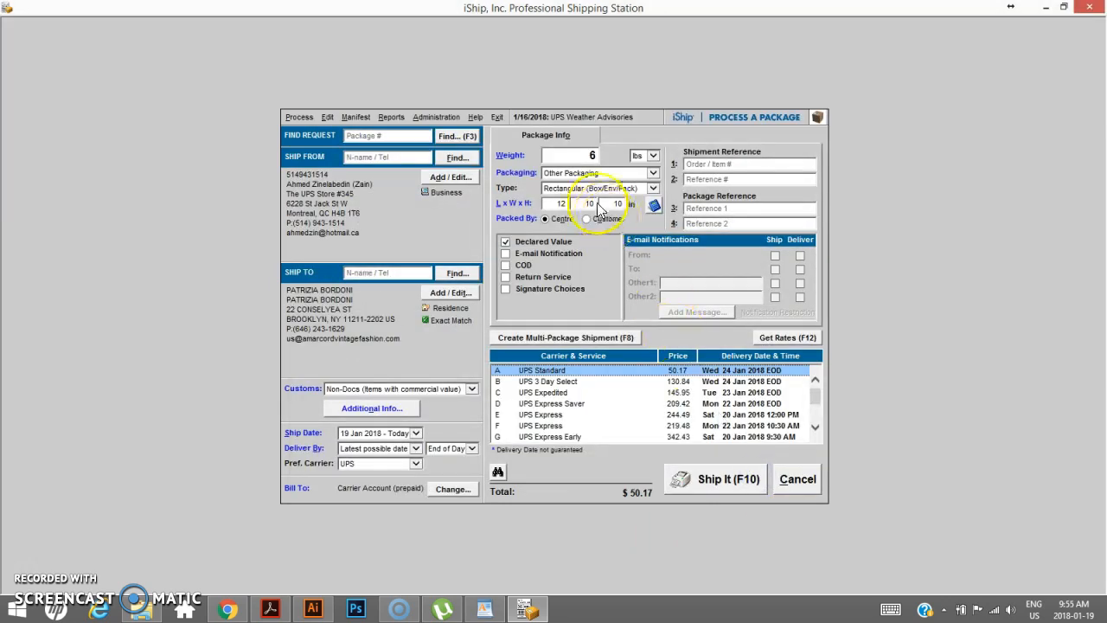
# - Reopen the customs details and change the commodity's gross weight to 6 lbs
pyautogui.click(397, 407)
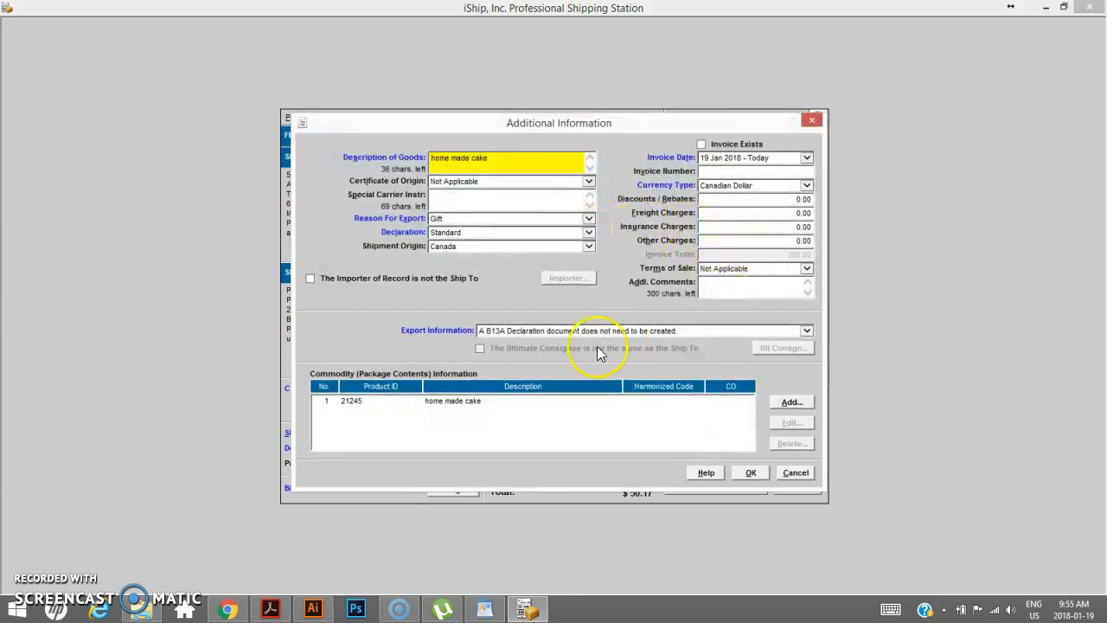
pyautogui.click(463, 403)
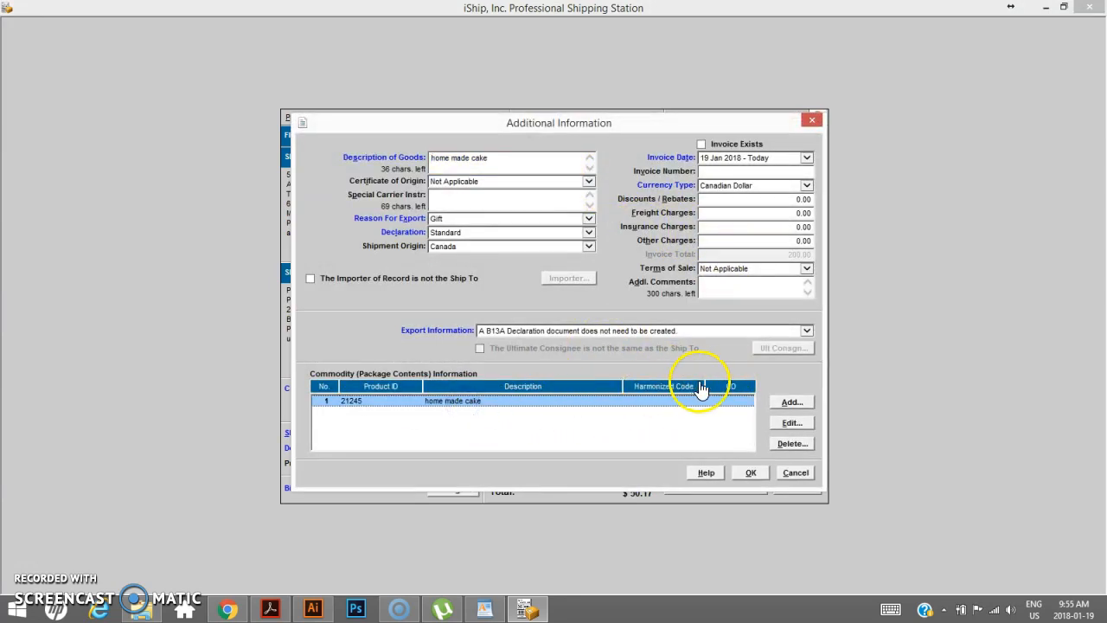
pyautogui.click(791, 423)
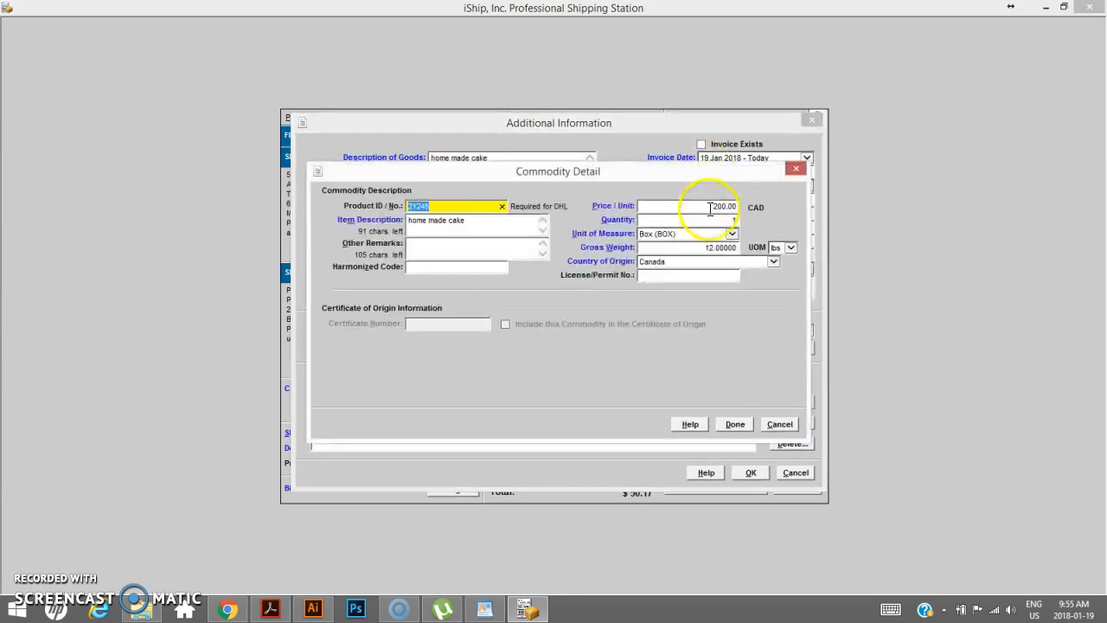
pyautogui.moveTo(699, 248); pyautogui.dragTo(780, 262)
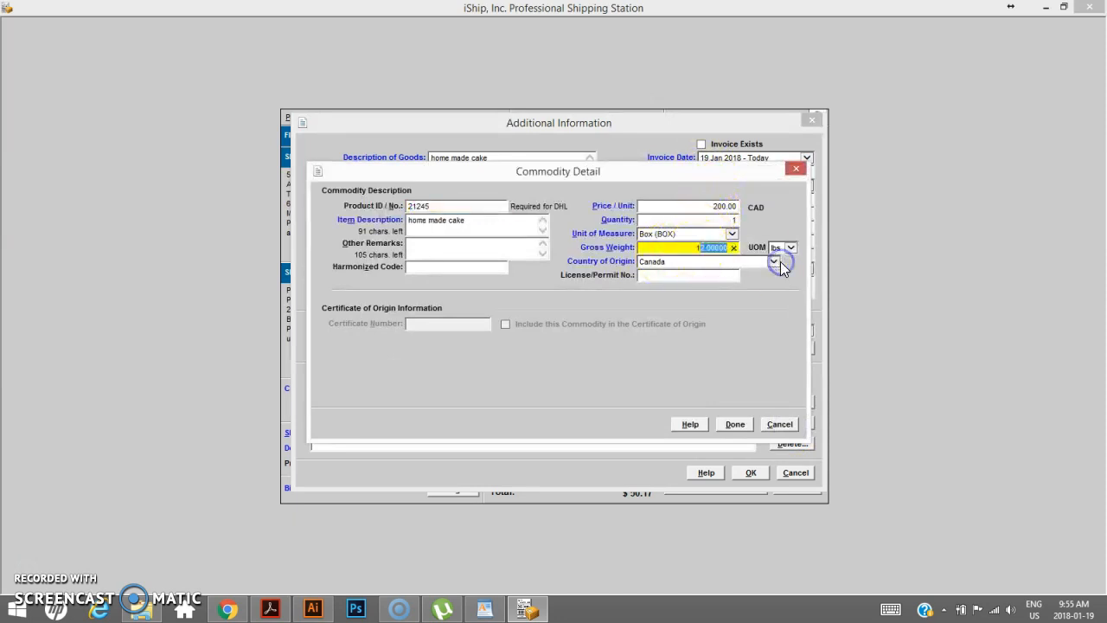
pyautogui.click(682, 248)
pyautogui.doubleClick(683, 249)
pyautogui.write('6')
pyautogui.click(732, 423)
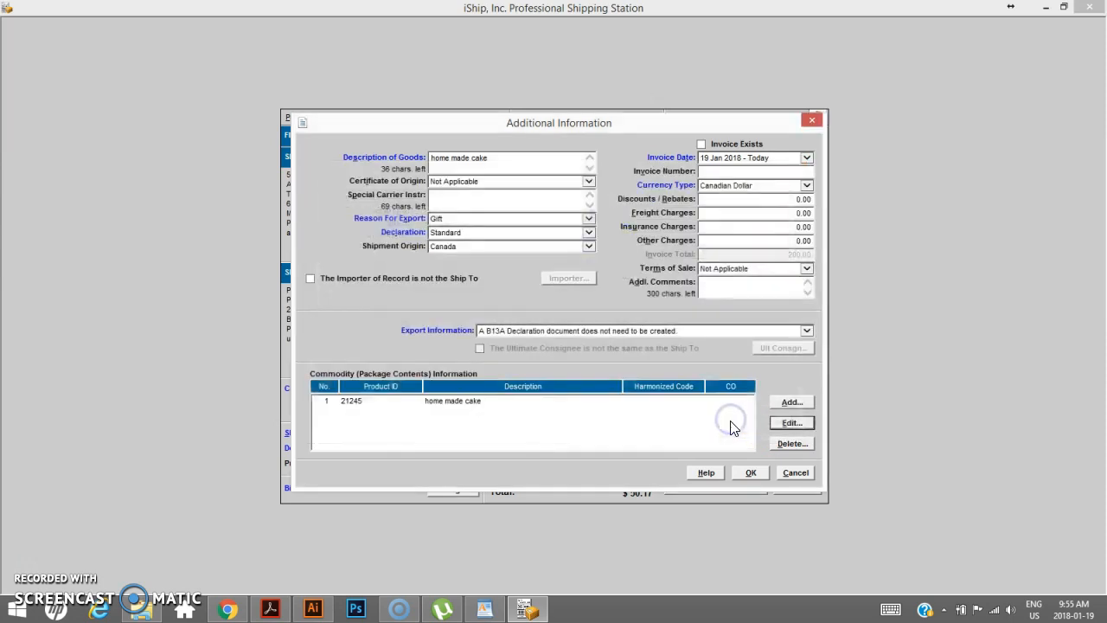
pyautogui.click(752, 475)
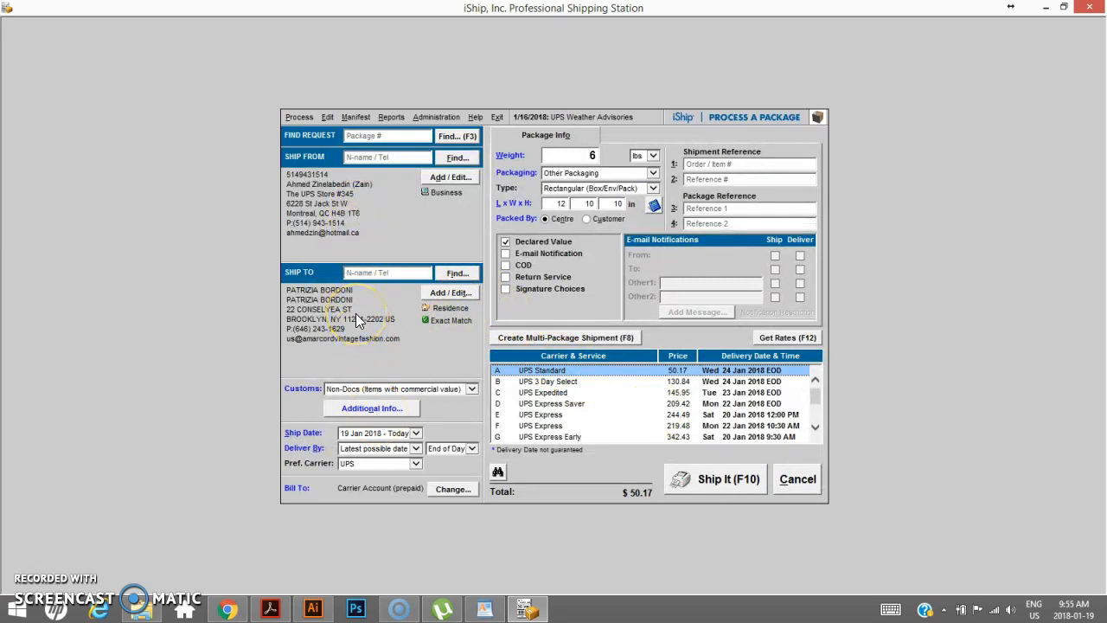
# - Review the recipient's address details in the Ship To dialog
pyautogui.click(454, 293)
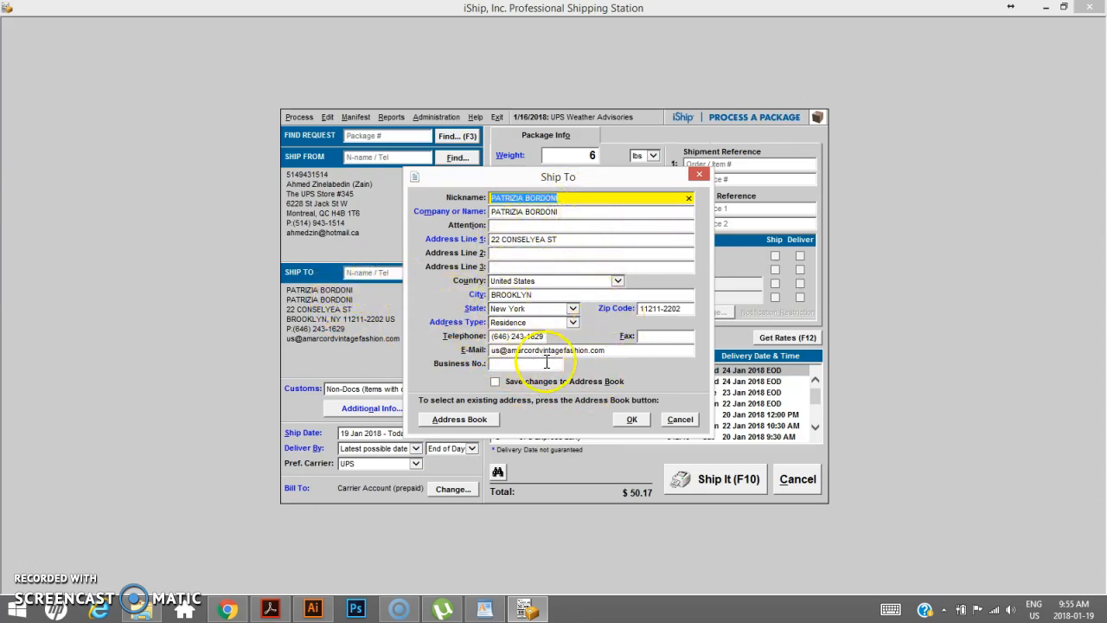
pyautogui.click(633, 418)
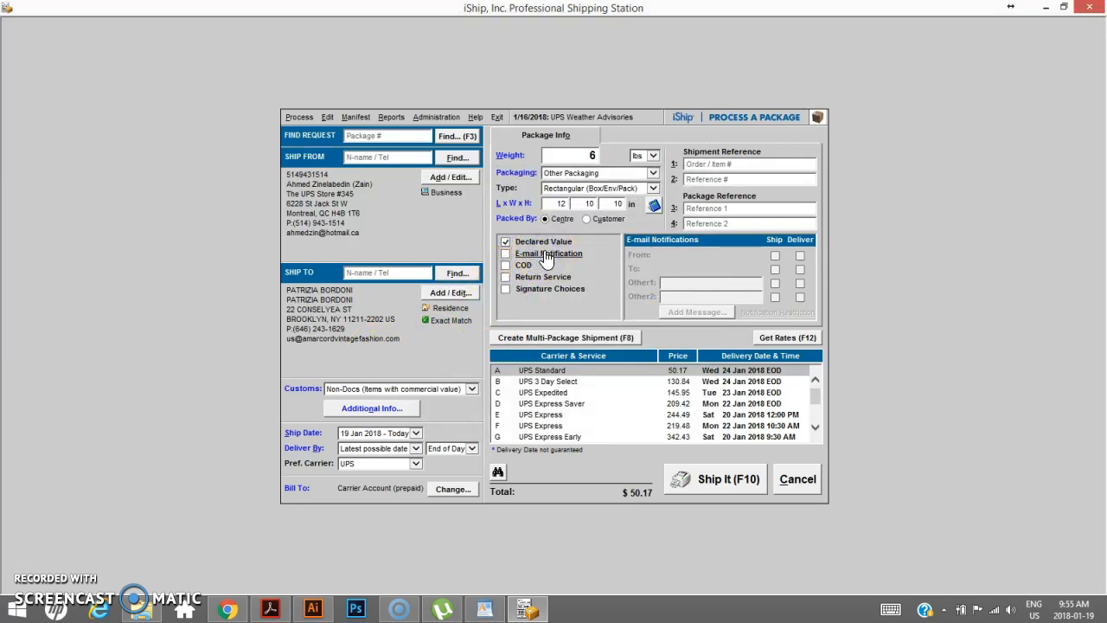
# - Enable e-mail notification with ship and delivery alerts for both the sender and the recipient
pyautogui.click(506, 254)
pyautogui.click(506, 254)
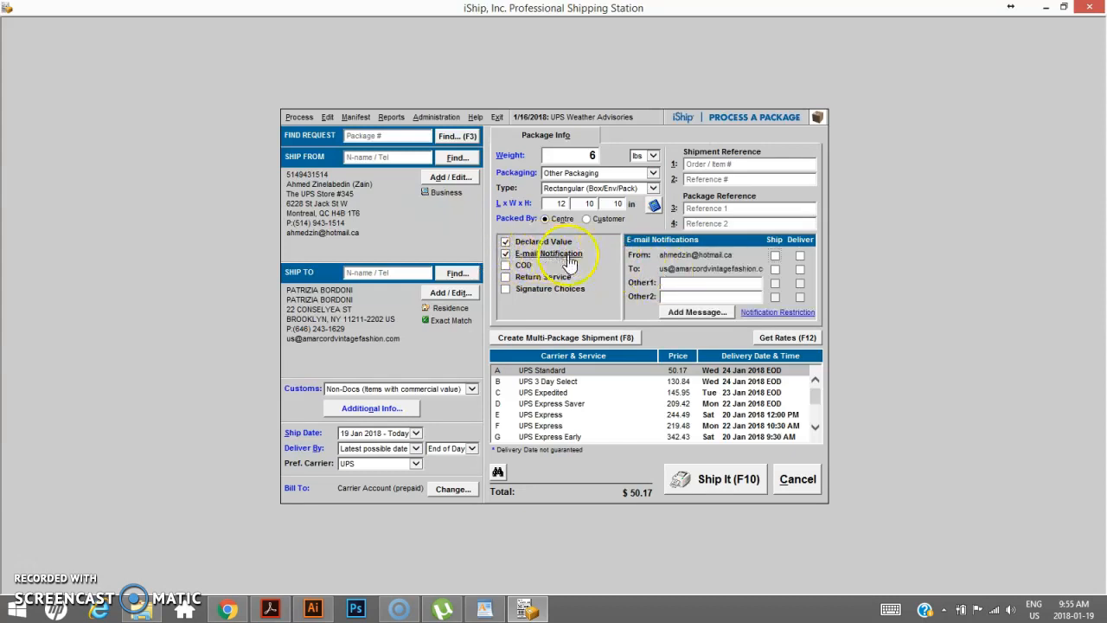
pyautogui.click(774, 256)
pyautogui.click(775, 270)
pyautogui.click(800, 255)
pyautogui.click(800, 270)
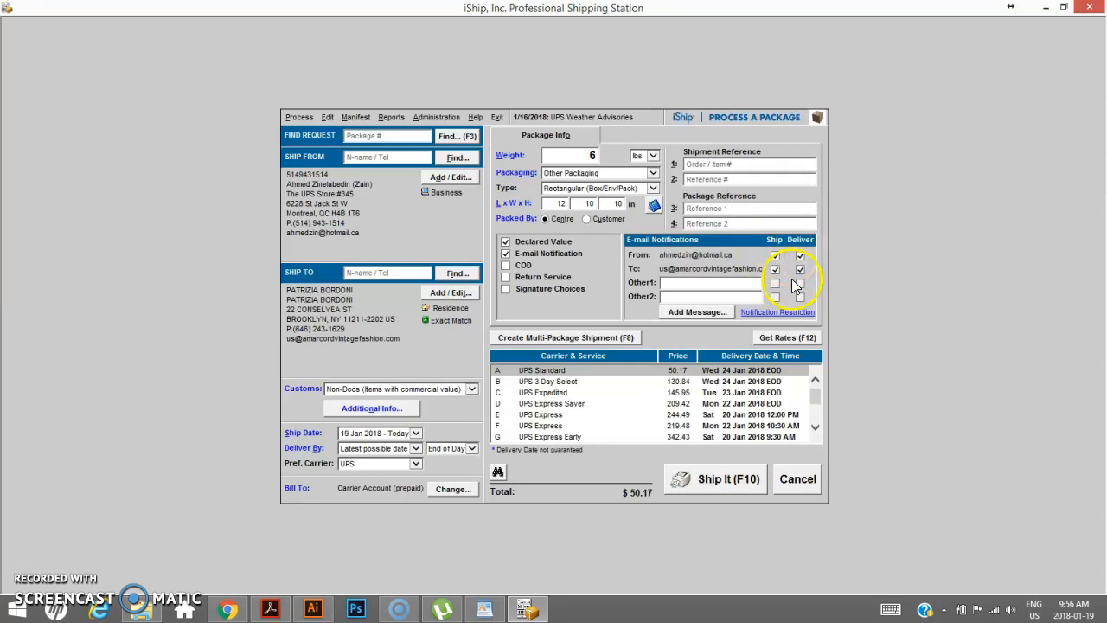
# - Refresh the rates and select UPS Standard as the service
pyautogui.click(770, 336)
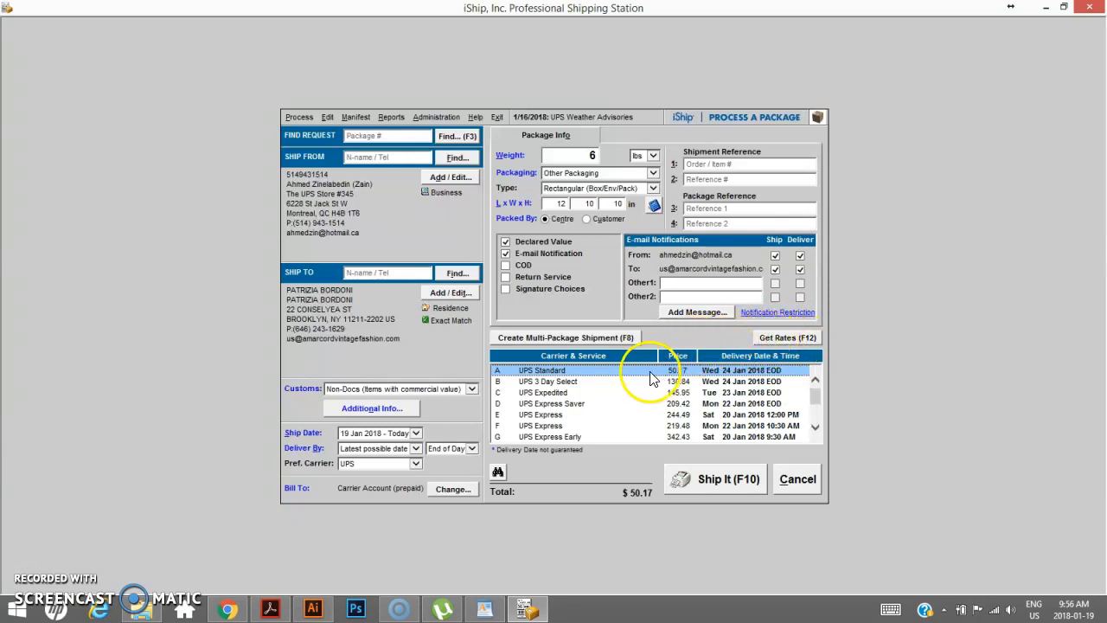
pyautogui.moveTo(822, 398)
pyautogui.mouseDown()
pyautogui.moveTo(817, 417)
pyautogui.moveTo(815, 385)
pyautogui.mouseUp()
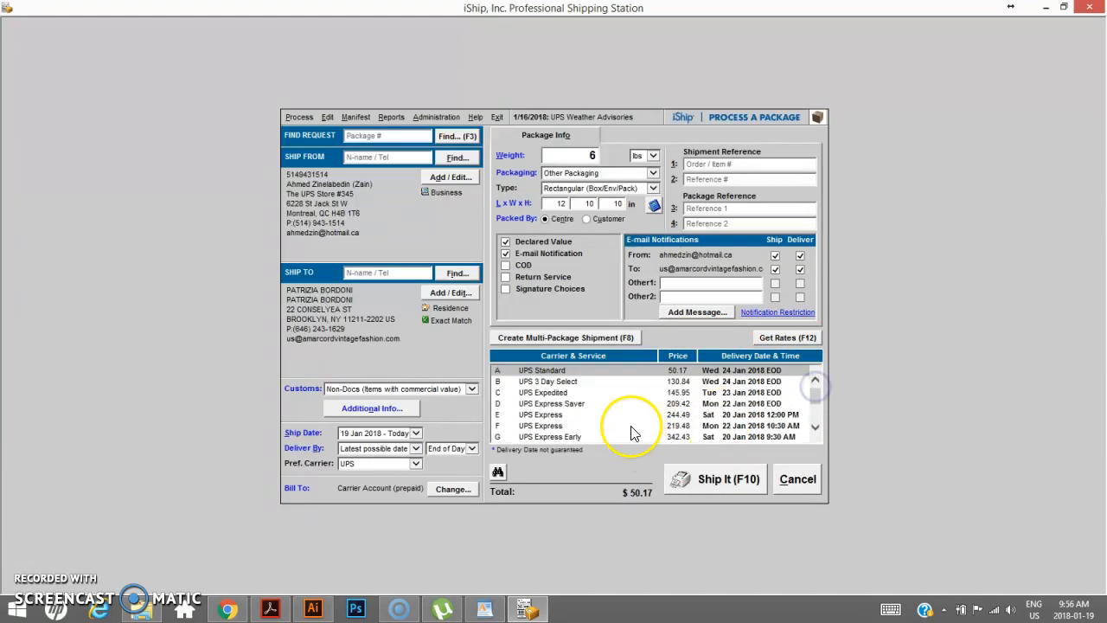
pyautogui.click(594, 372)
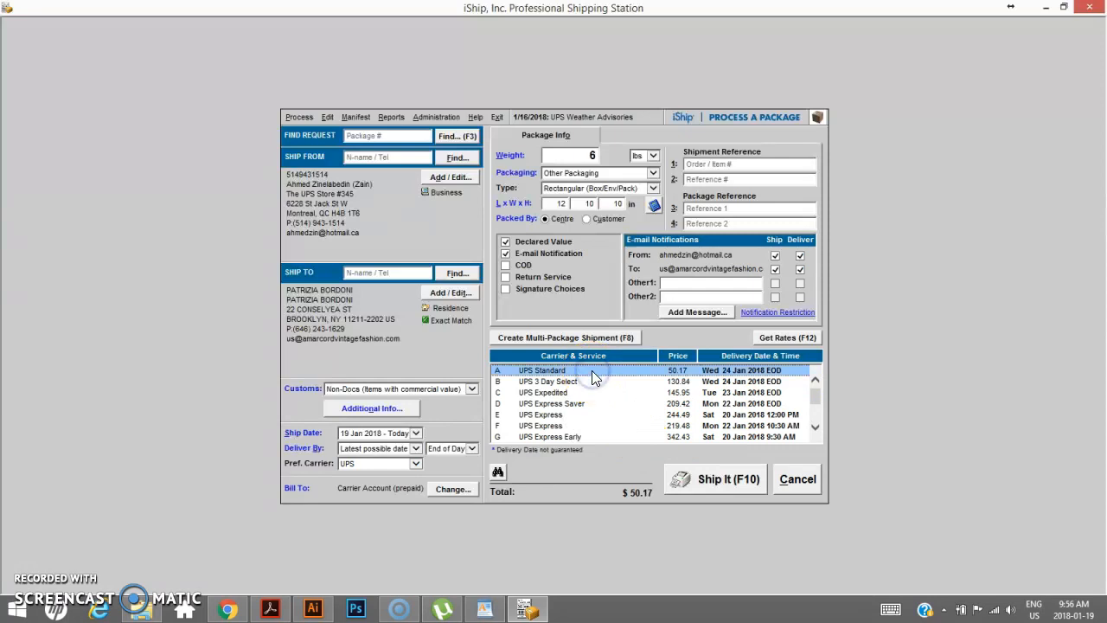
# - Enable Signature Choices, requiring an in-person signature collected from the recipient address
pyautogui.click(548, 308)
pyautogui.click(506, 290)
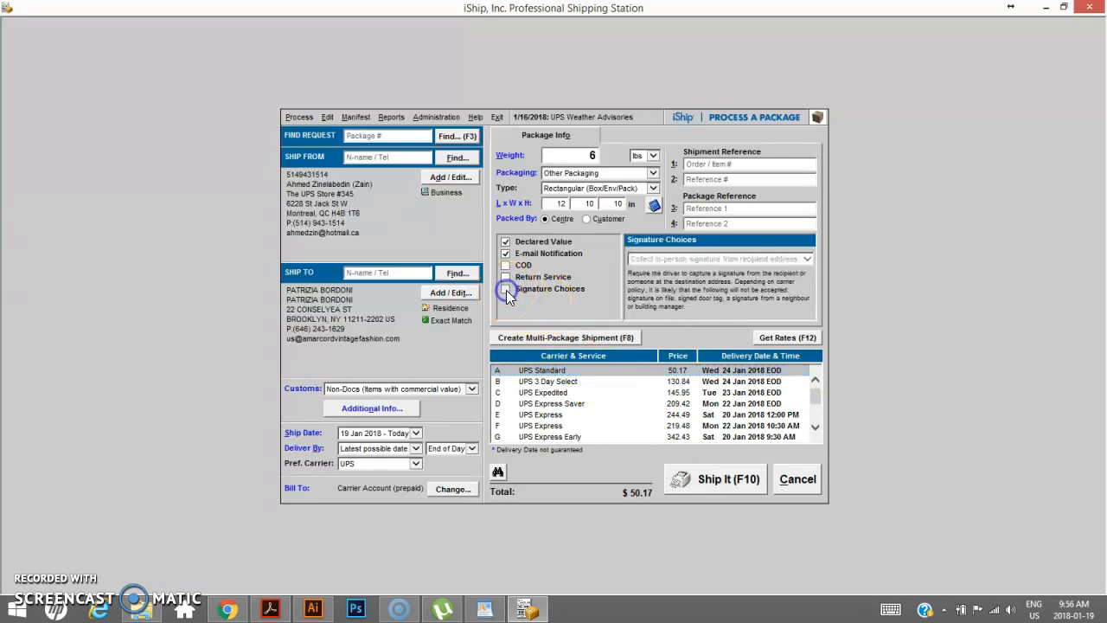
pyautogui.click(688, 259)
pyautogui.click(687, 269)
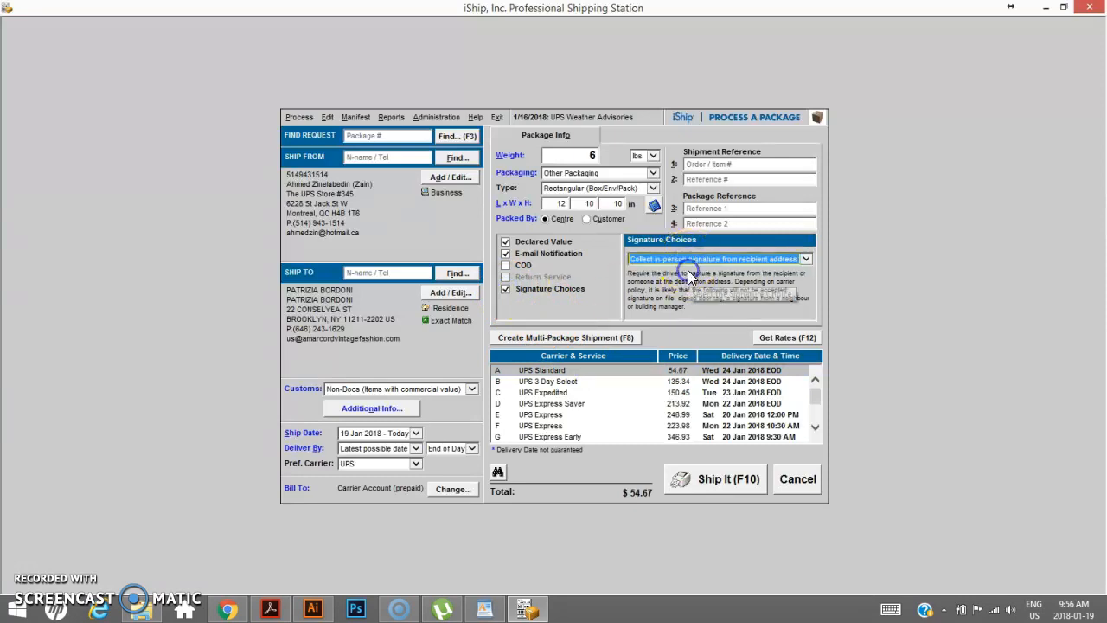
# - Refresh the carrier rates with the adult signature option and reselect UPS Standard as the service
pyautogui.click(781, 338)
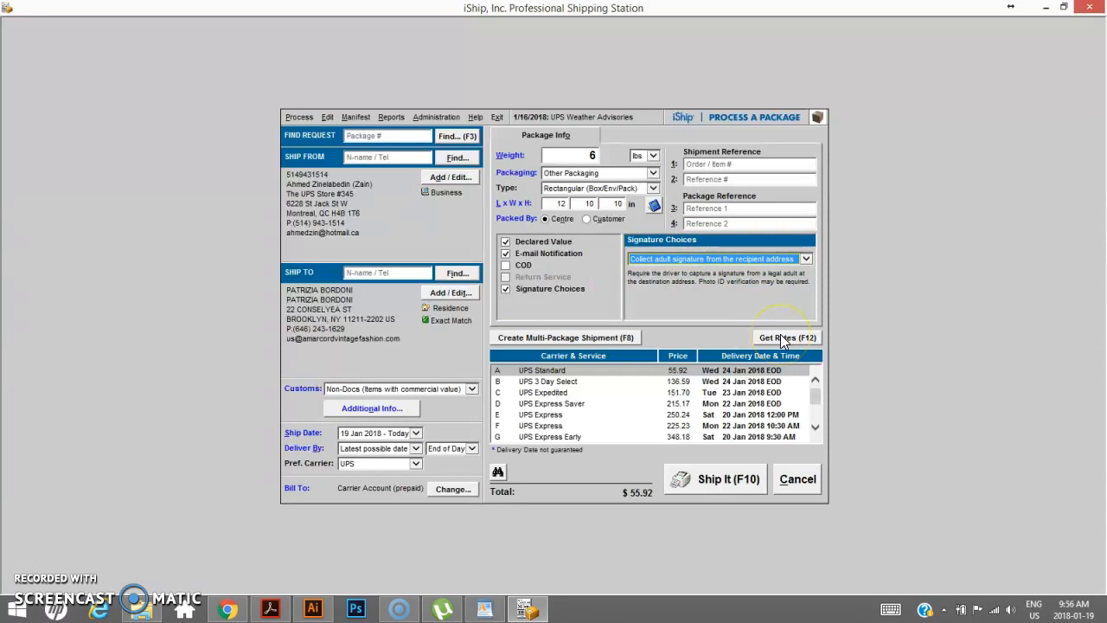
pyautogui.click(782, 338)
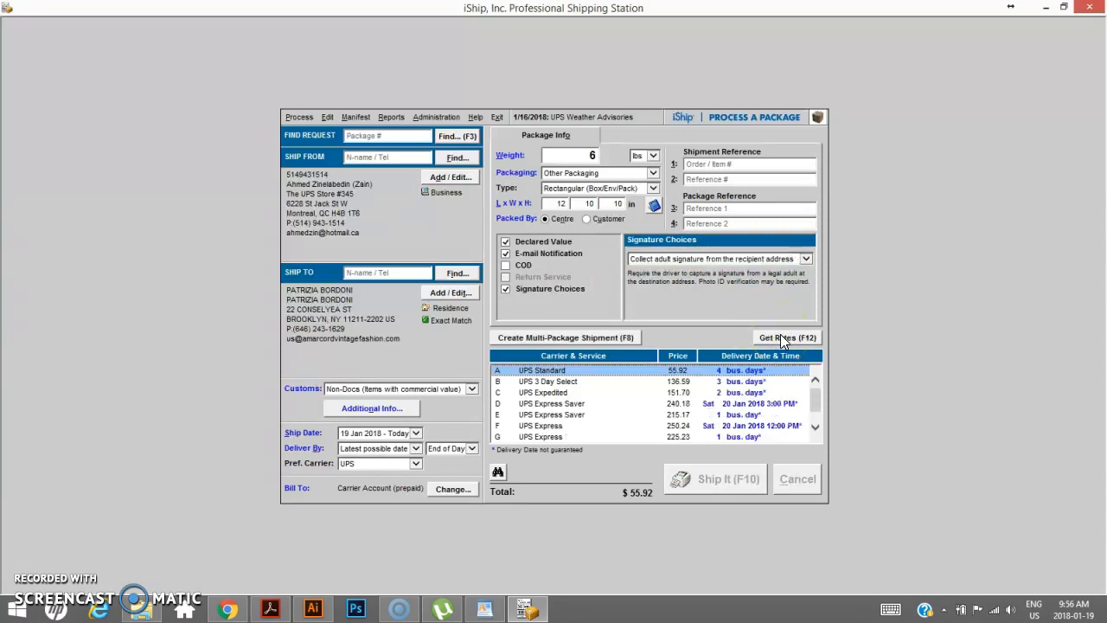
pyautogui.click(629, 371)
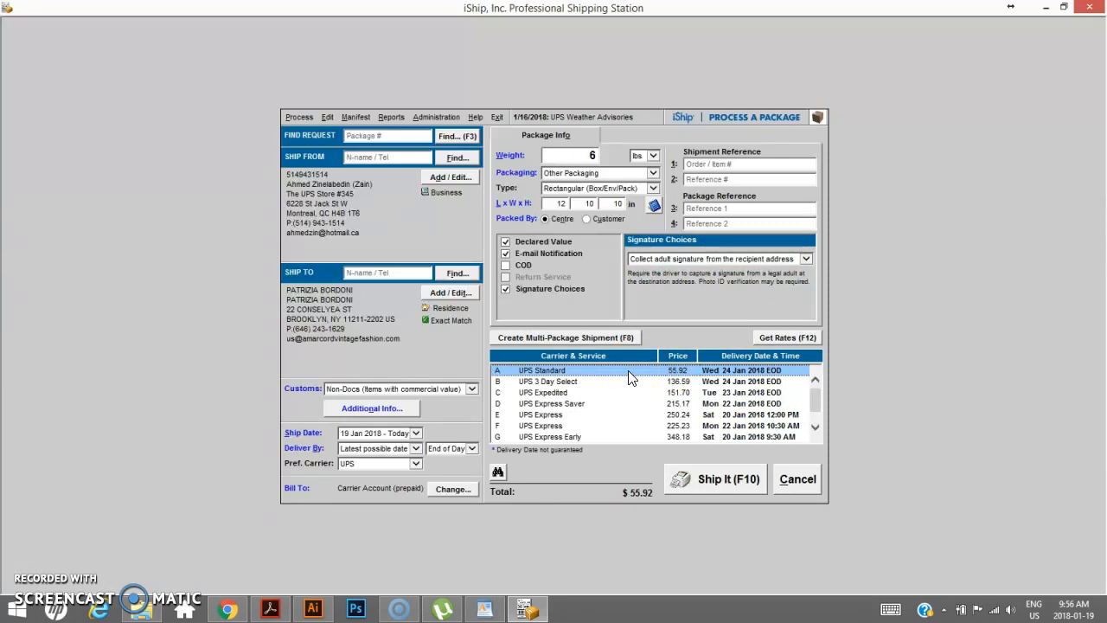
# - Ship the package and process the customs documents with three copies of the commercial invoice
pyautogui.click(723, 480)
pyautogui.click(722, 483)
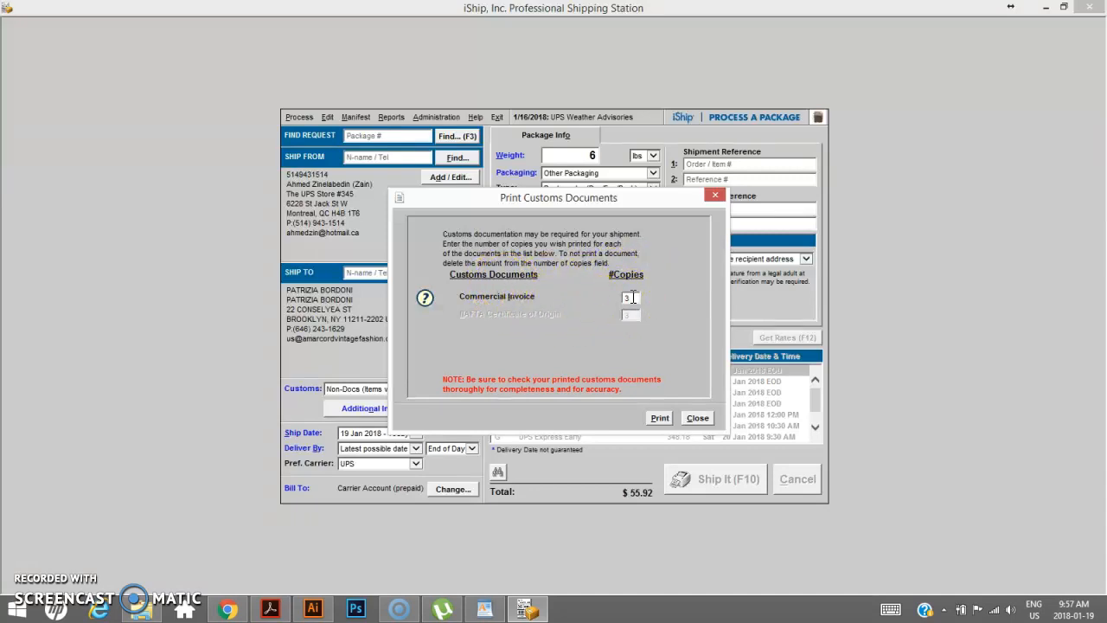
pyautogui.click(632, 297)
pyautogui.click(600, 297)
pyautogui.click(697, 418)
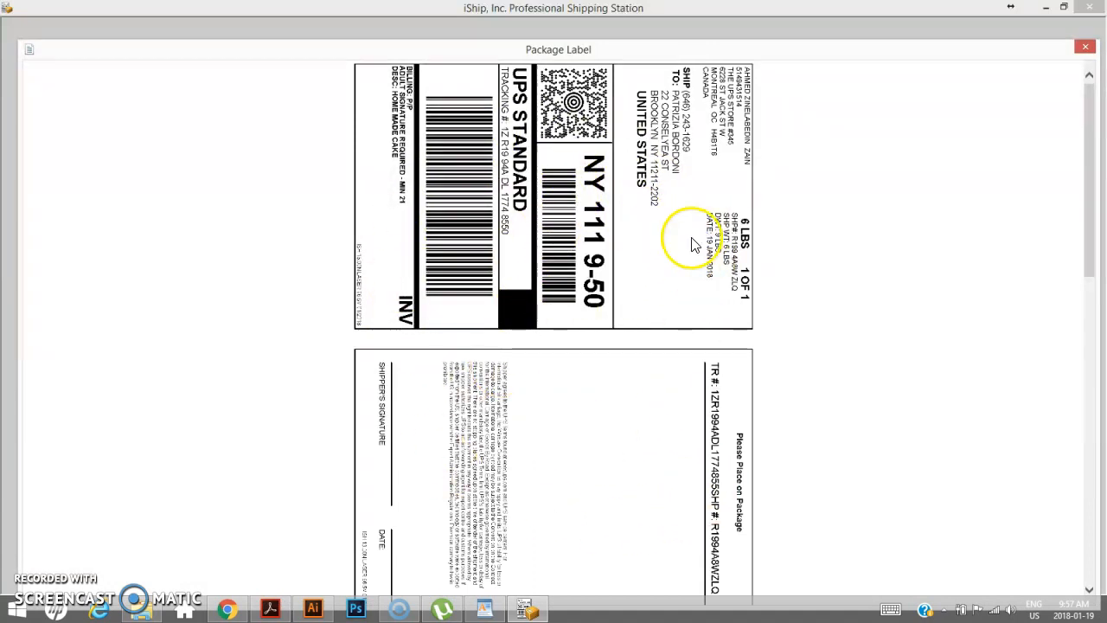
# - Review the generated package label and merchant copy, then close the label window
pyautogui.scroll(-10, 683, 242)
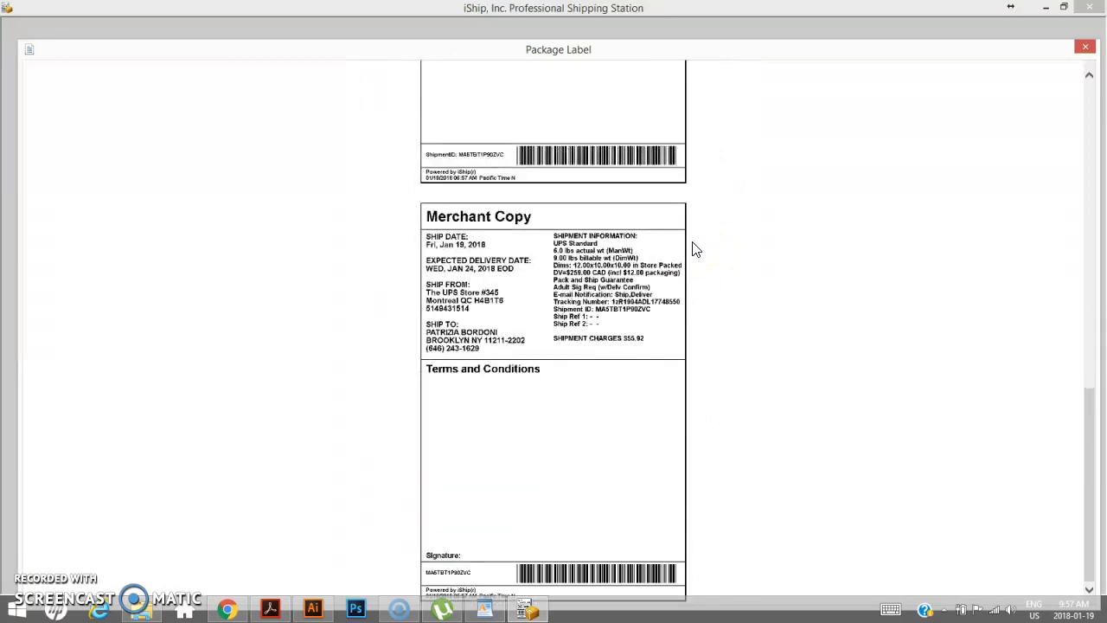
pyautogui.scroll(8, 697, 249)
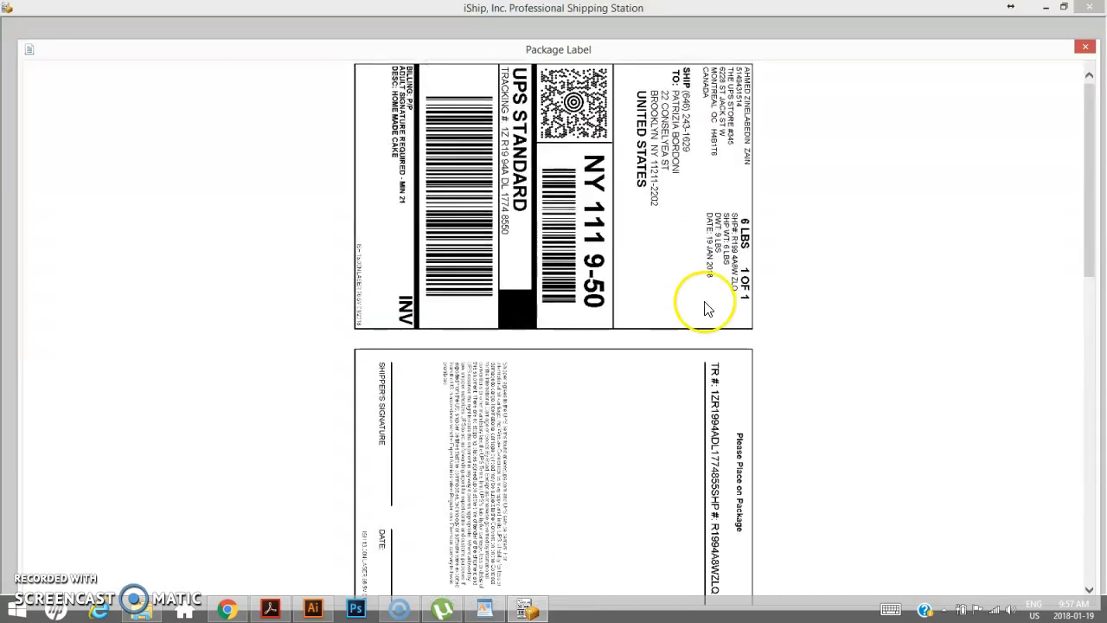
pyautogui.scroll(-3, 704, 297)
pyautogui.scroll(-6, 708, 318)
pyautogui.scroll(8, 708, 318)
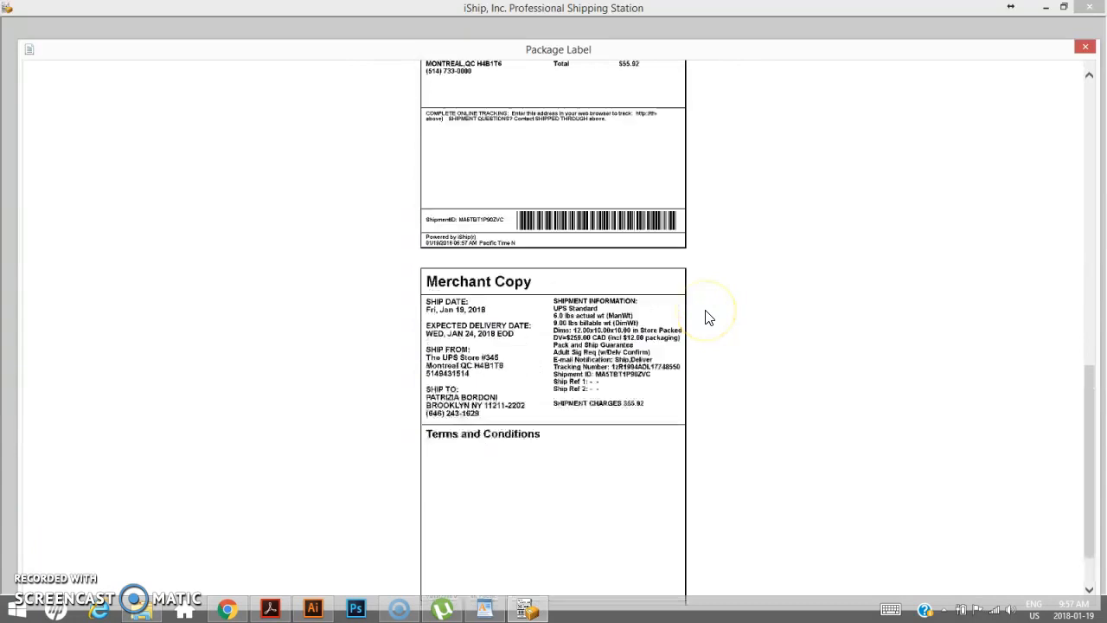
pyautogui.scroll(2, 709, 318)
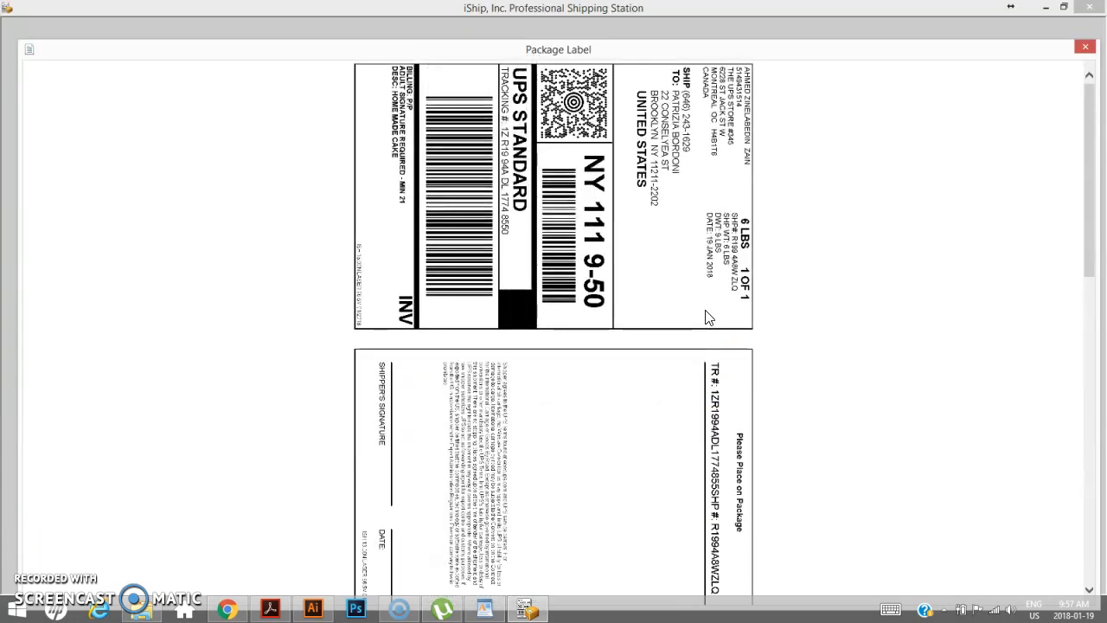
pyautogui.click(1086, 49)
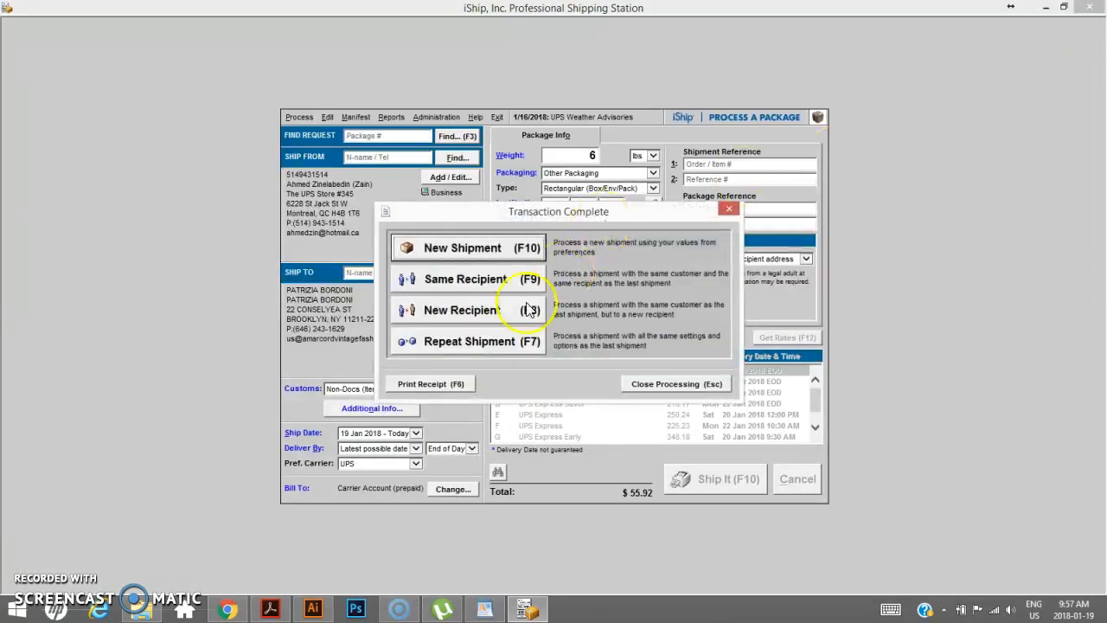